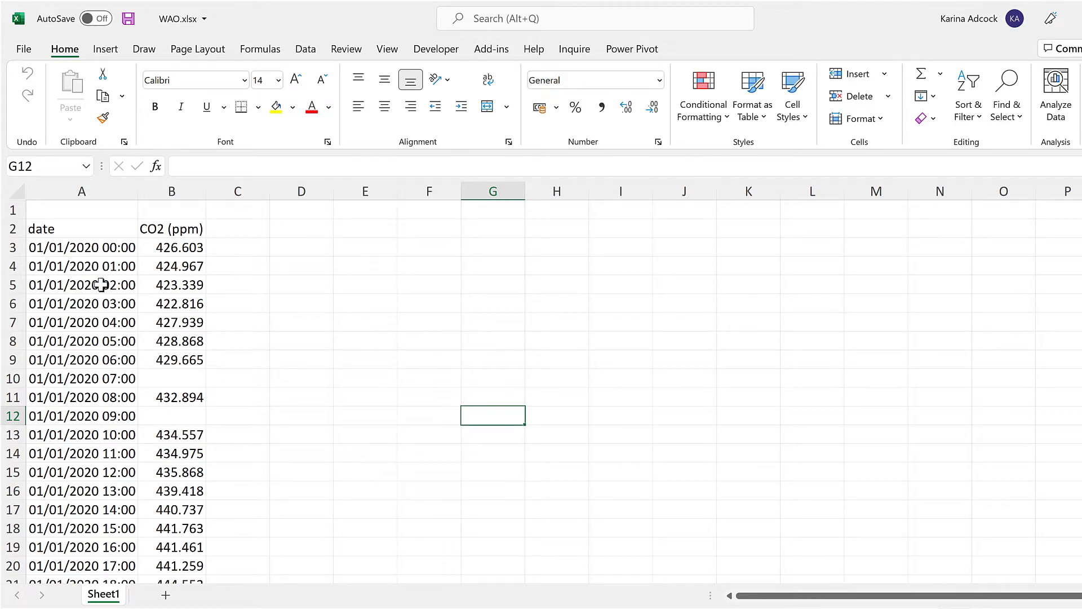
Create an empty PivotTable from the date and CO2 data at cell D2 on Sheet1.
left_click(101, 284)
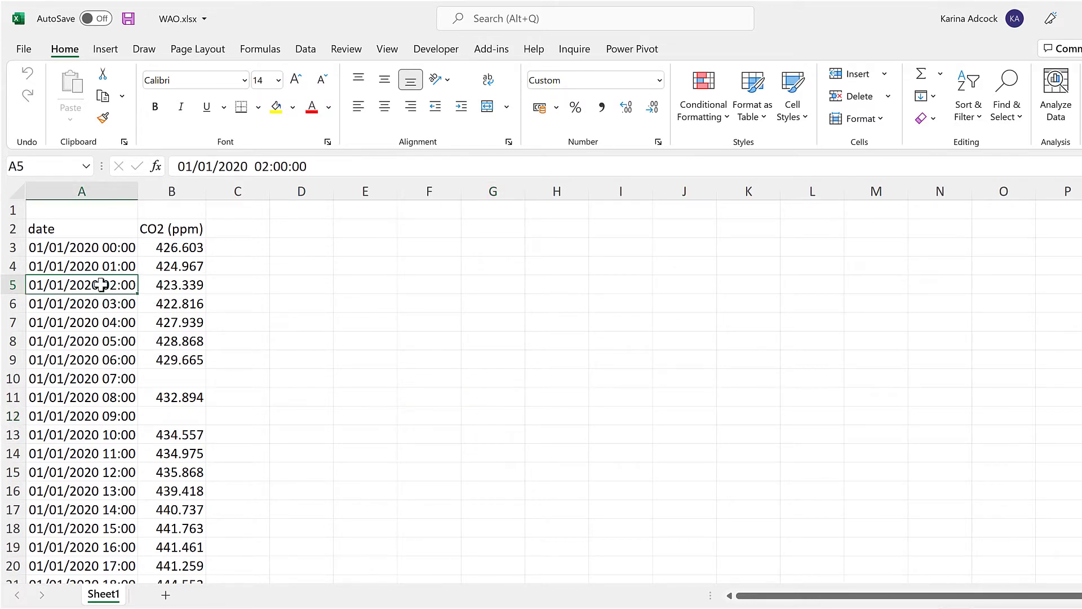
left_click(105, 49)
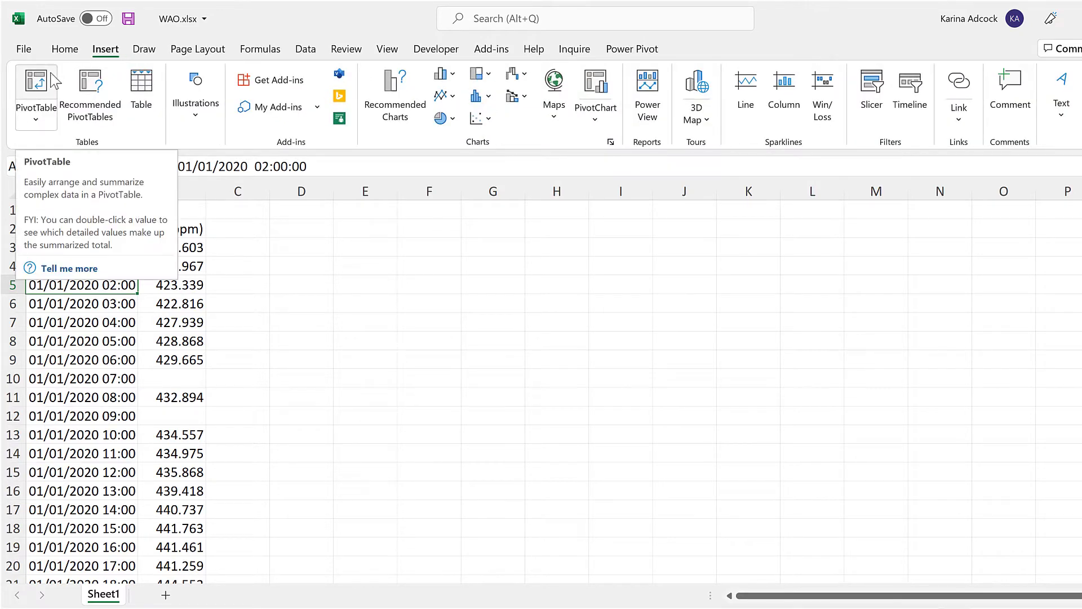
left_click(35, 84)
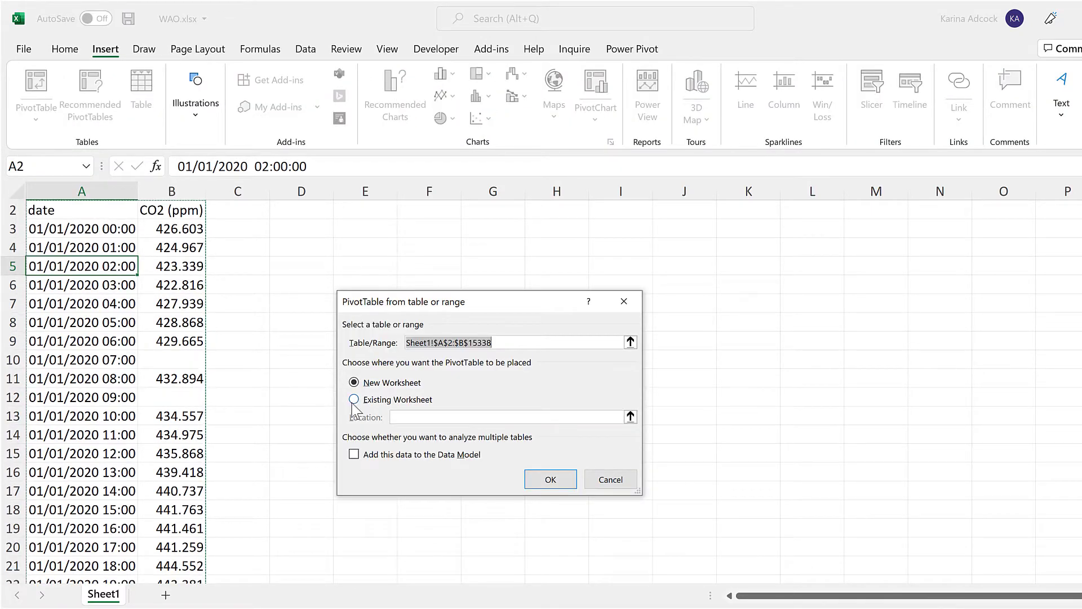
left_click(354, 399)
scroll(268, 271, "up", 1)
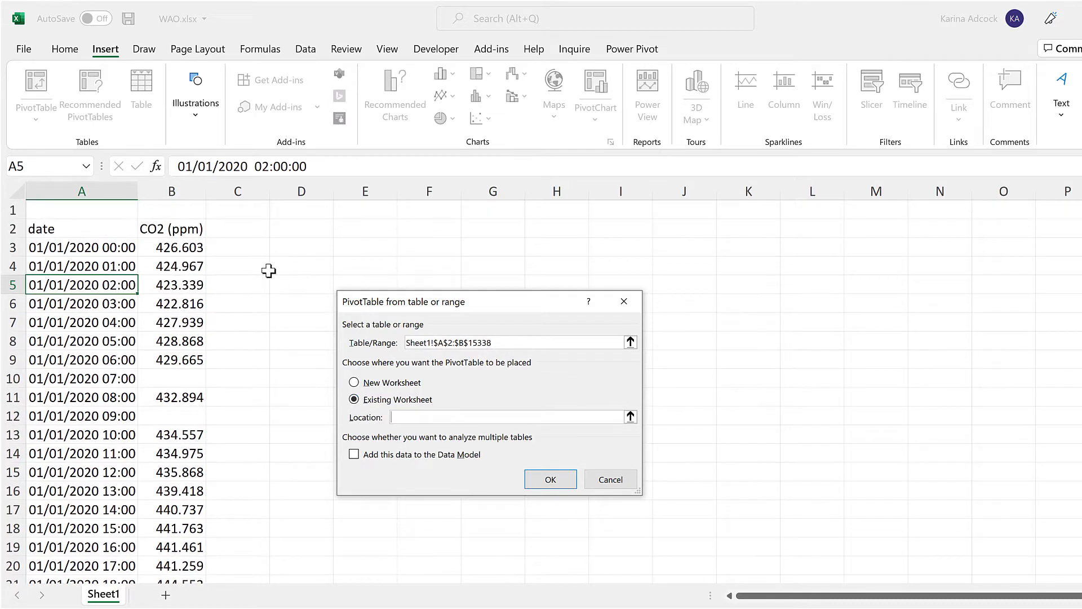
left_click(285, 234)
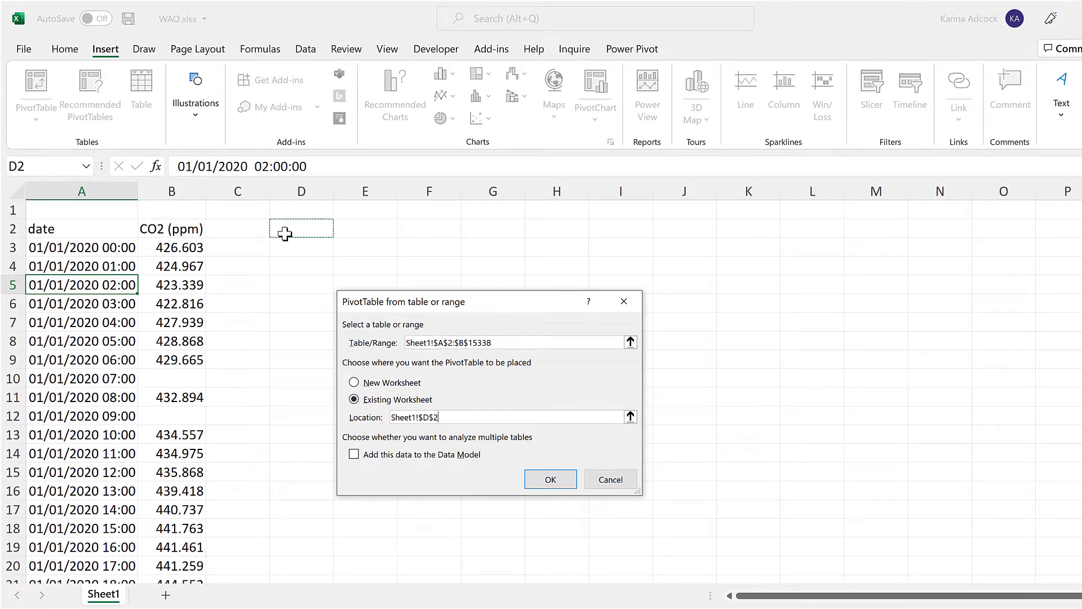
left_click(549, 479)
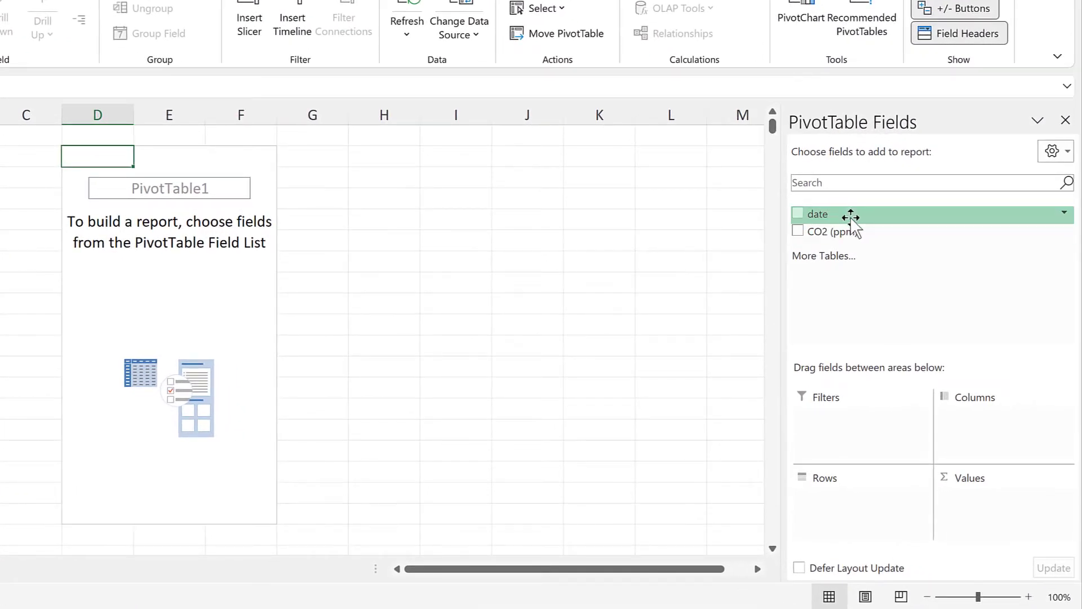
Put date in Rows and CO2 (ppm) in Values, summarized as Count.
left_click_drag(851, 217, 877, 502)
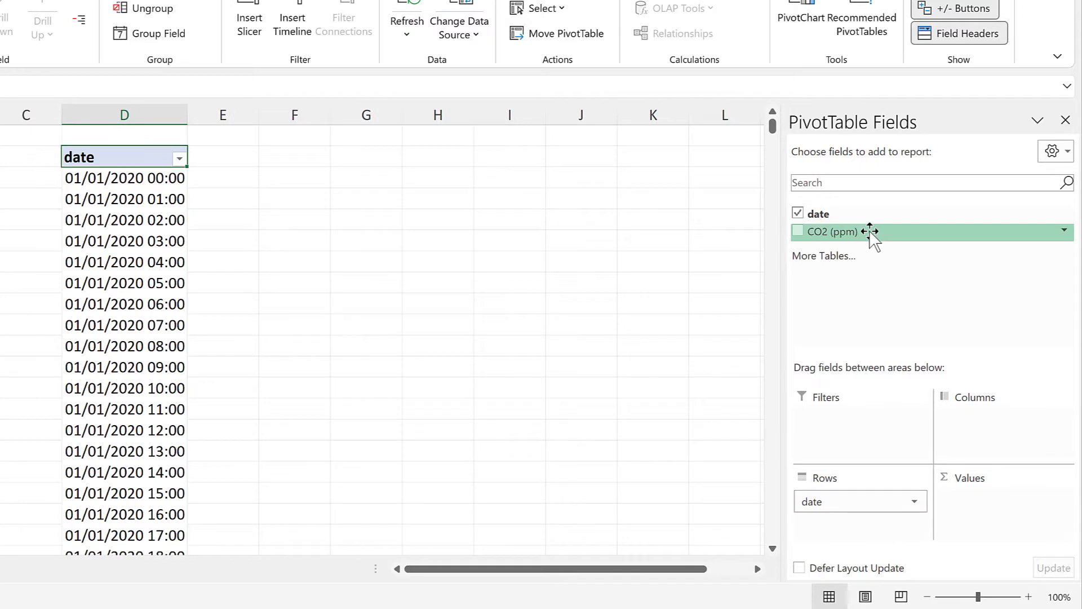
left_click_drag(869, 230, 998, 510)
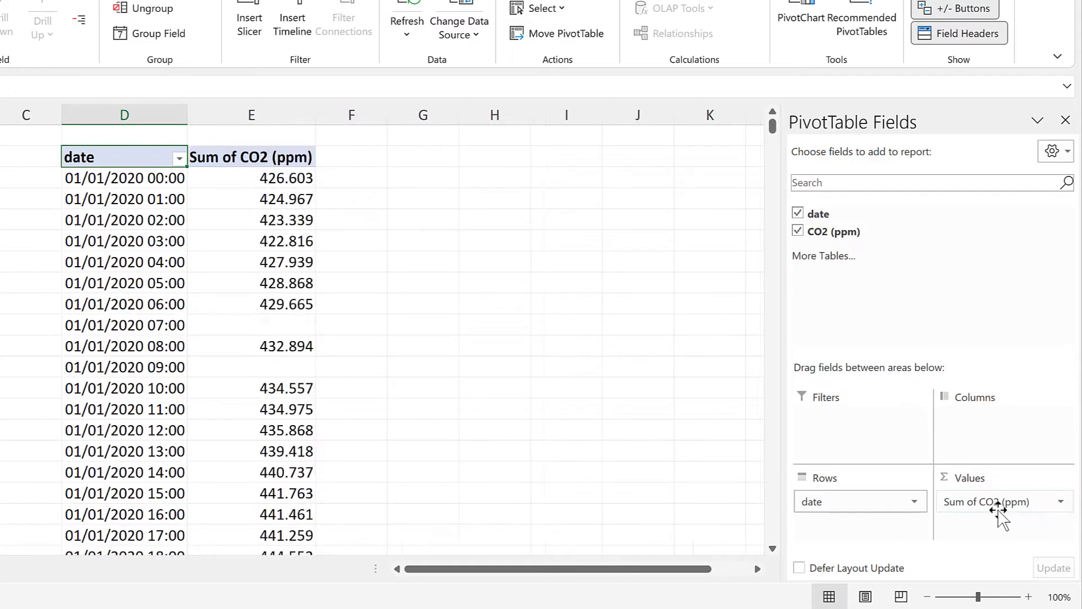
left_click(1061, 503)
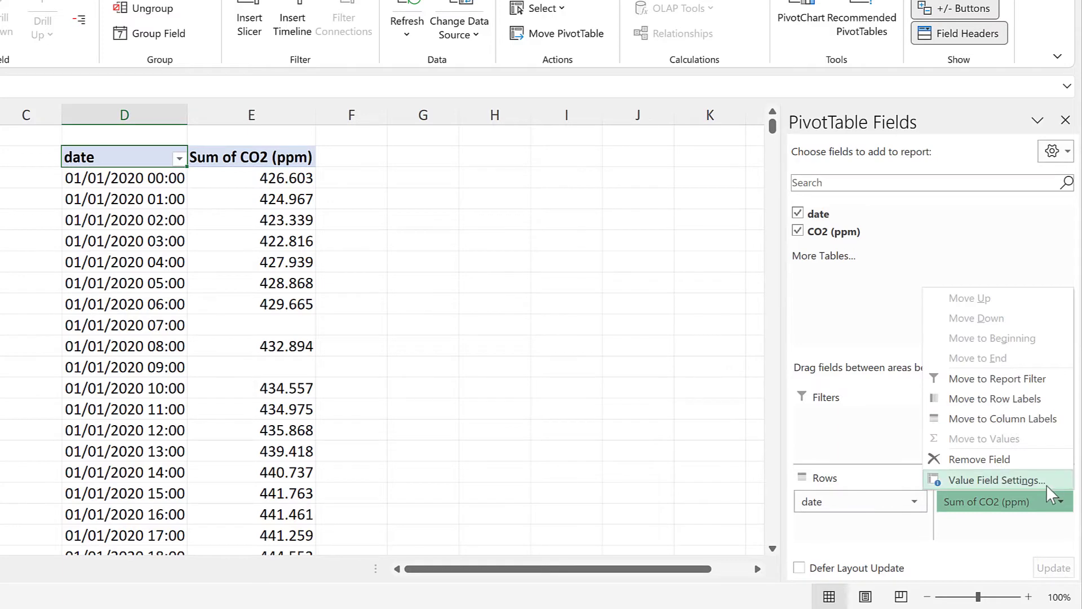
left_click(996, 480)
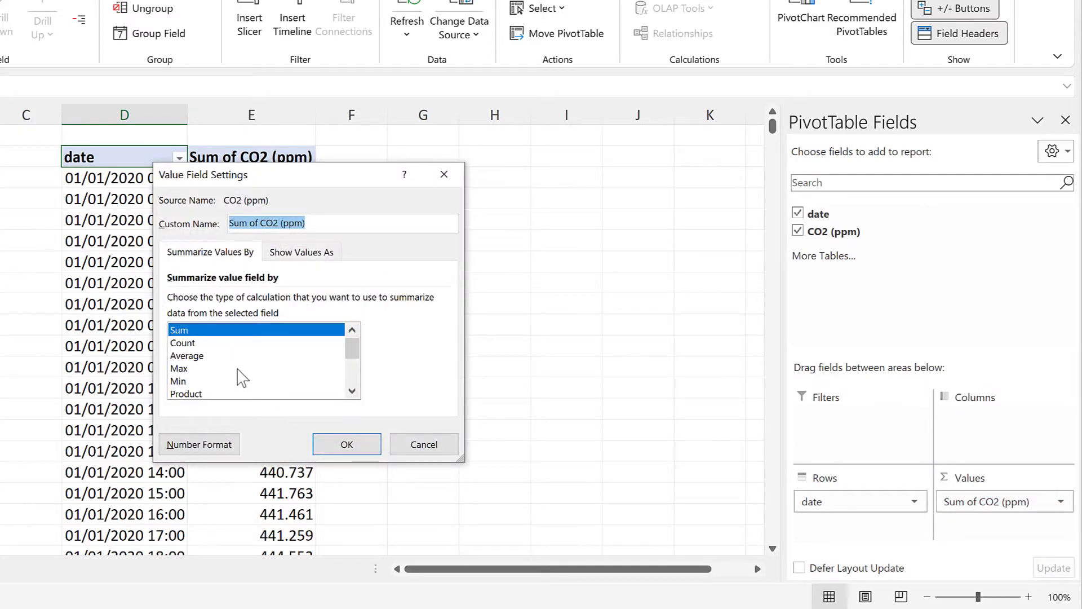
left_click(201, 344)
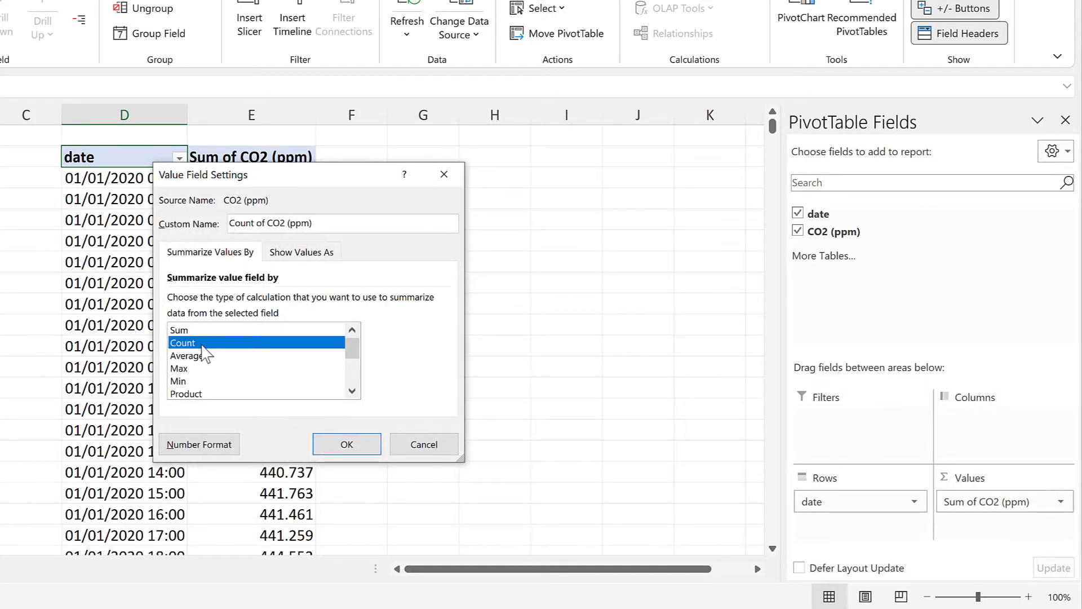
left_click(346, 445)
left_click(253, 262)
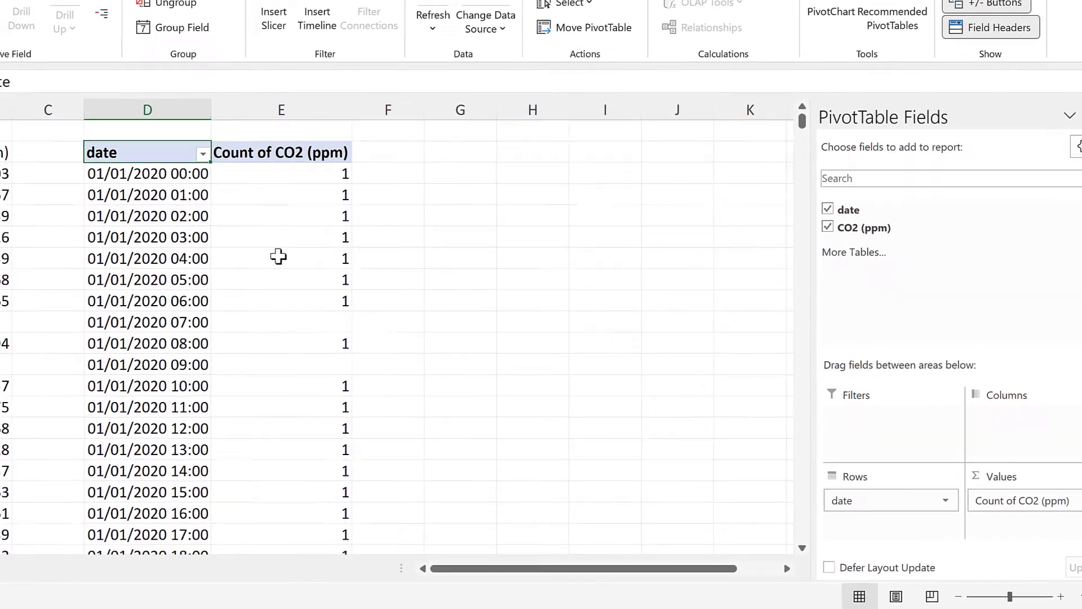
scroll(522, 297, "down", 10)
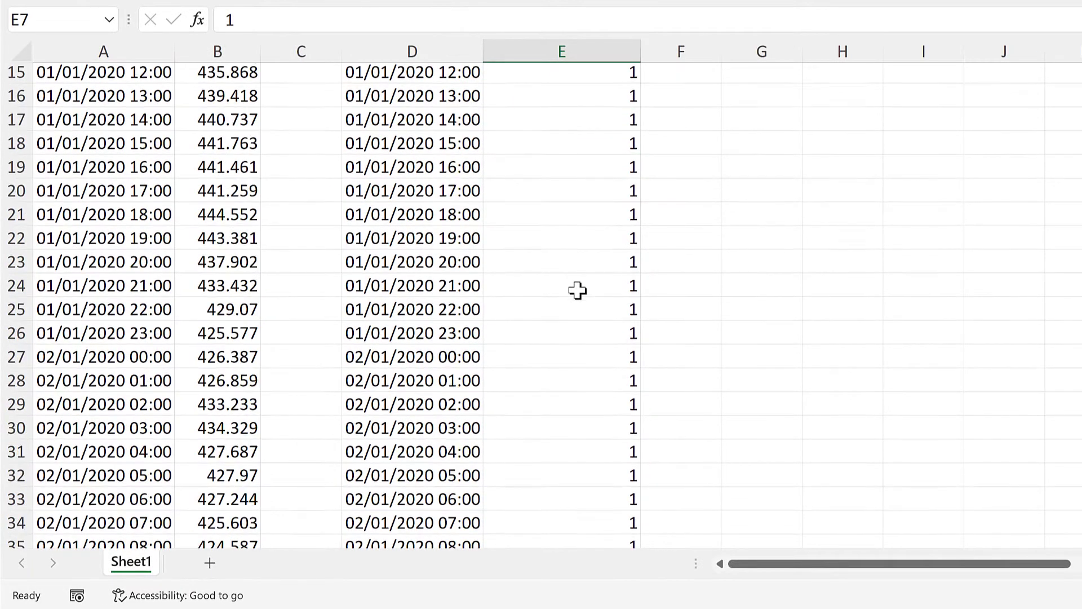
scroll(578, 290, "down", 15)
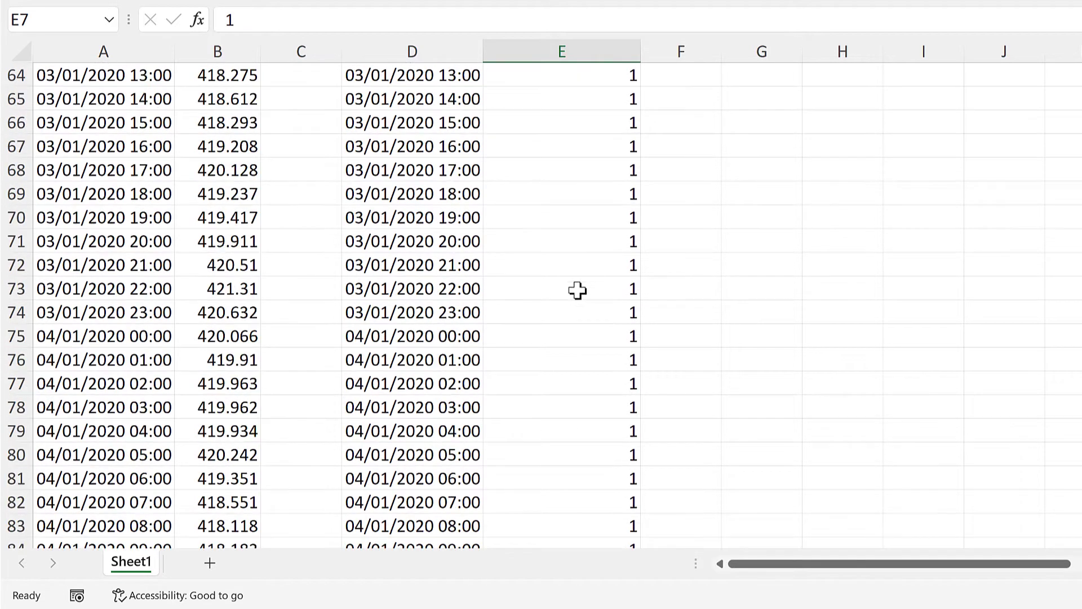
scroll(578, 290, "down", 3)
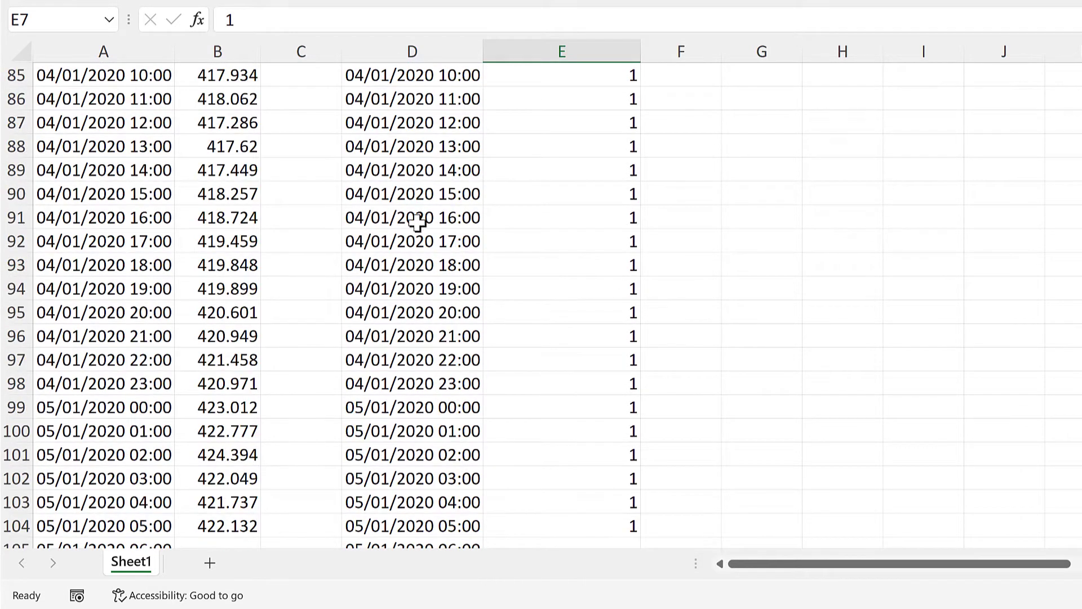
left_click(461, 241)
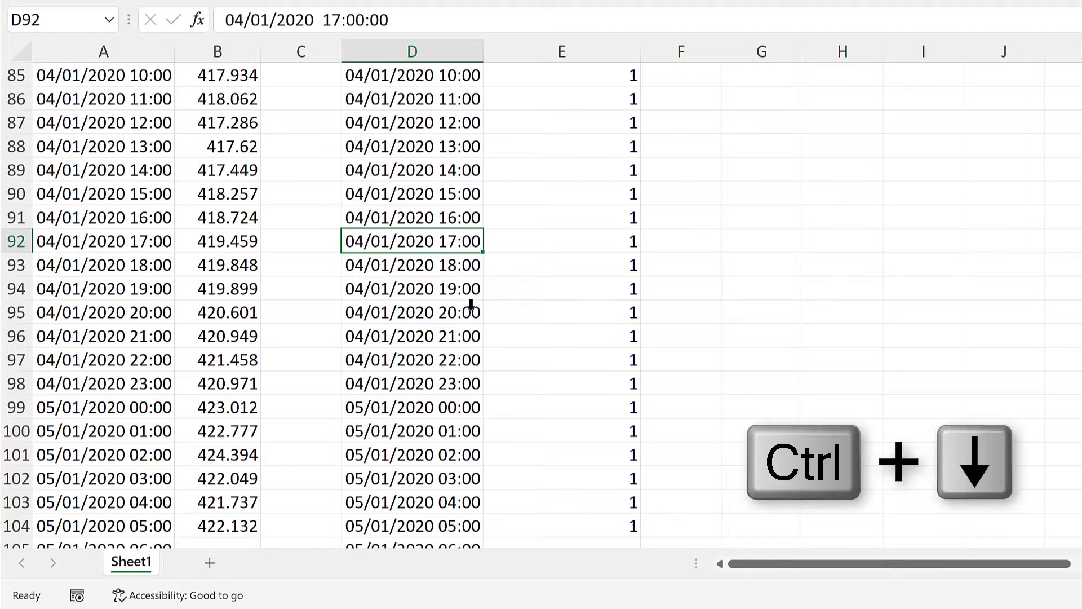
key("ctrl+Down")
key("Down")
key("Down")
key("Up")
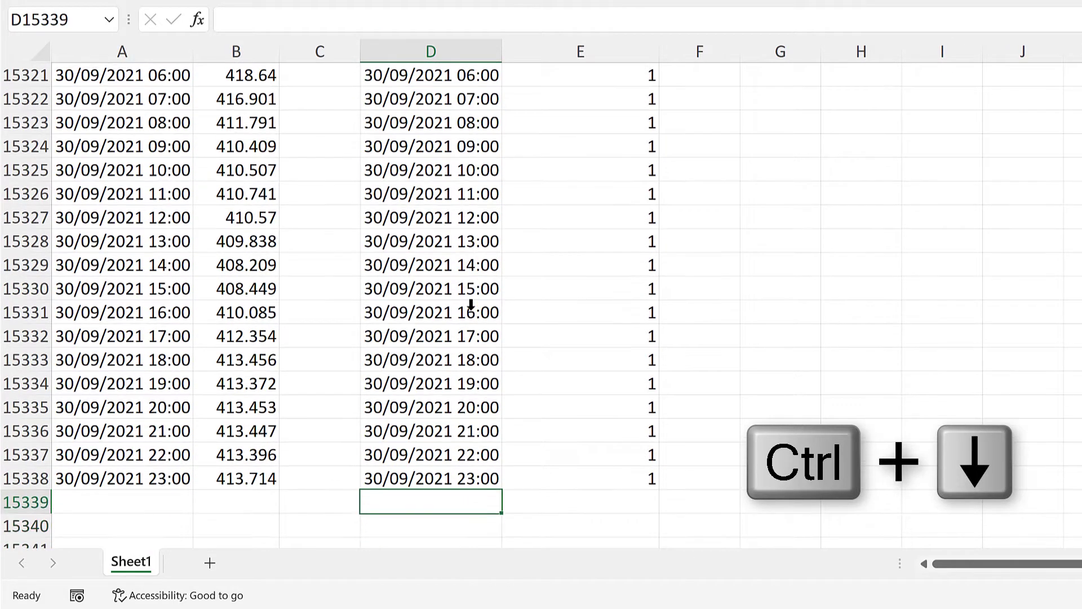
key("Up")
key("Left")
key("Left")
key("Left")
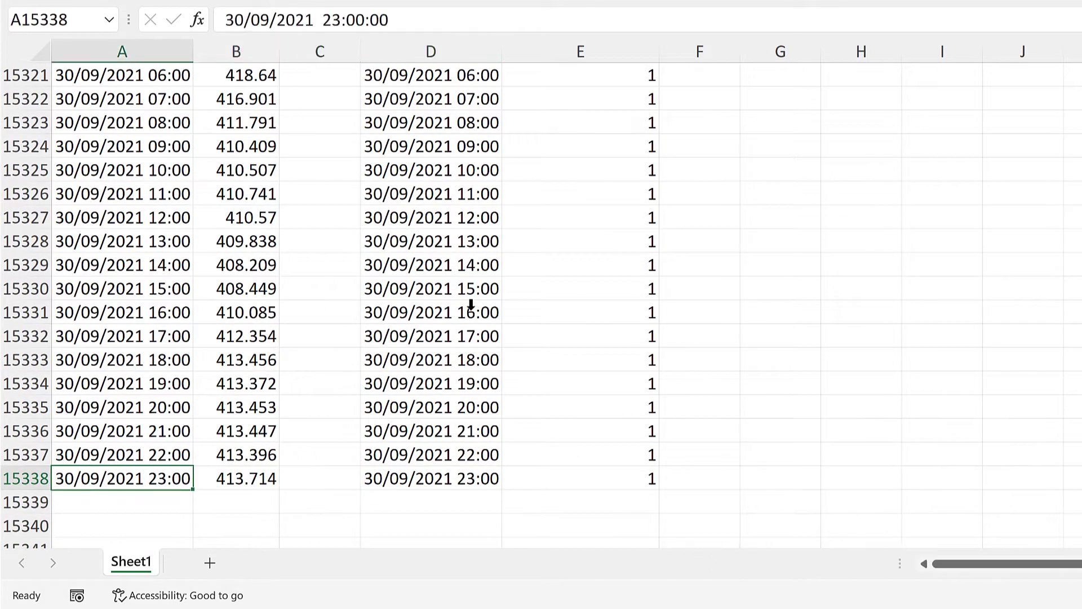
key("Right")
key("Right")
key("Right")
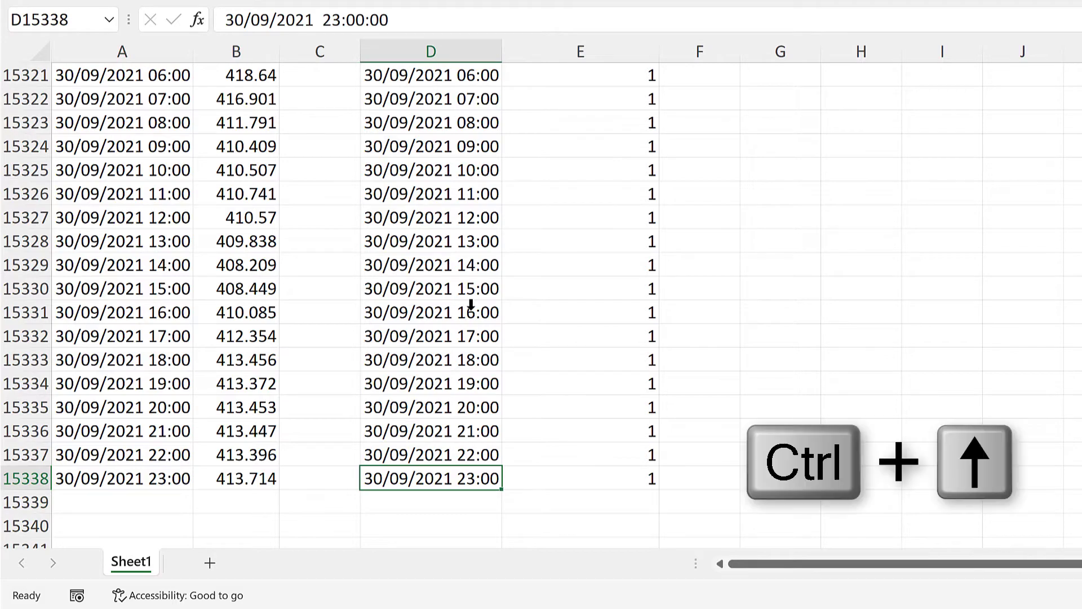
key("ctrl+Up")
key("ctrl+Up")
key("Down")
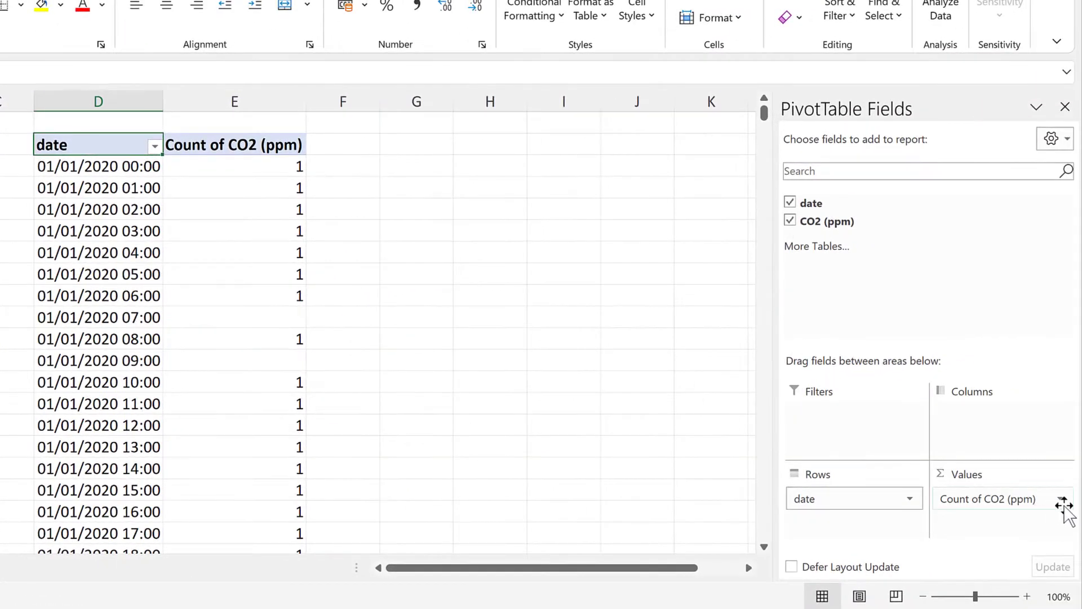
Change the CO2 (ppm) value field summary from Count to Average.
left_click(1060, 499)
left_click(1050, 476)
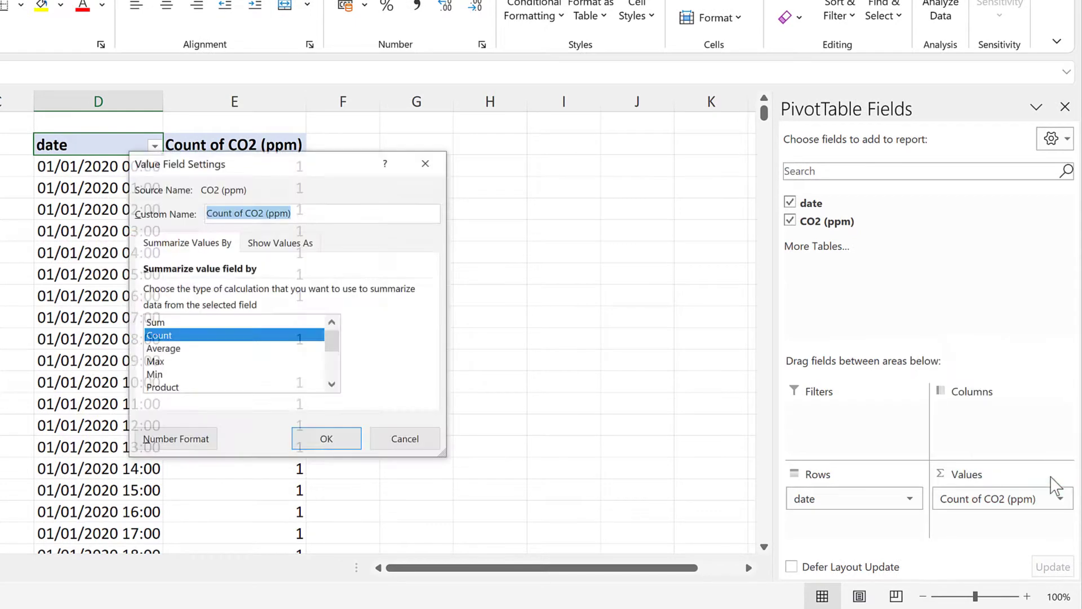
left_click(187, 351)
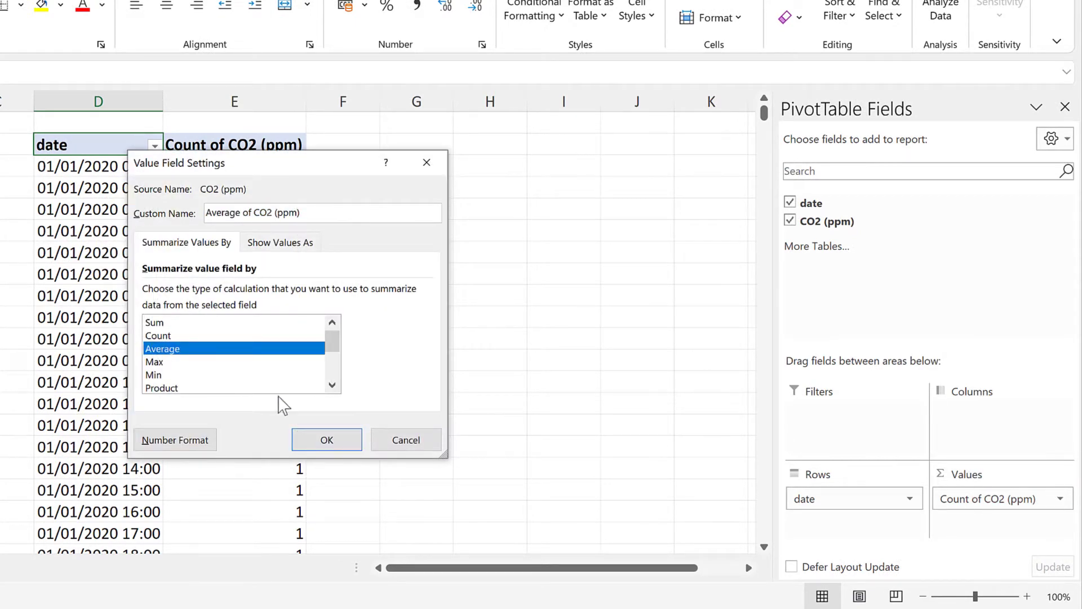
left_click(327, 440)
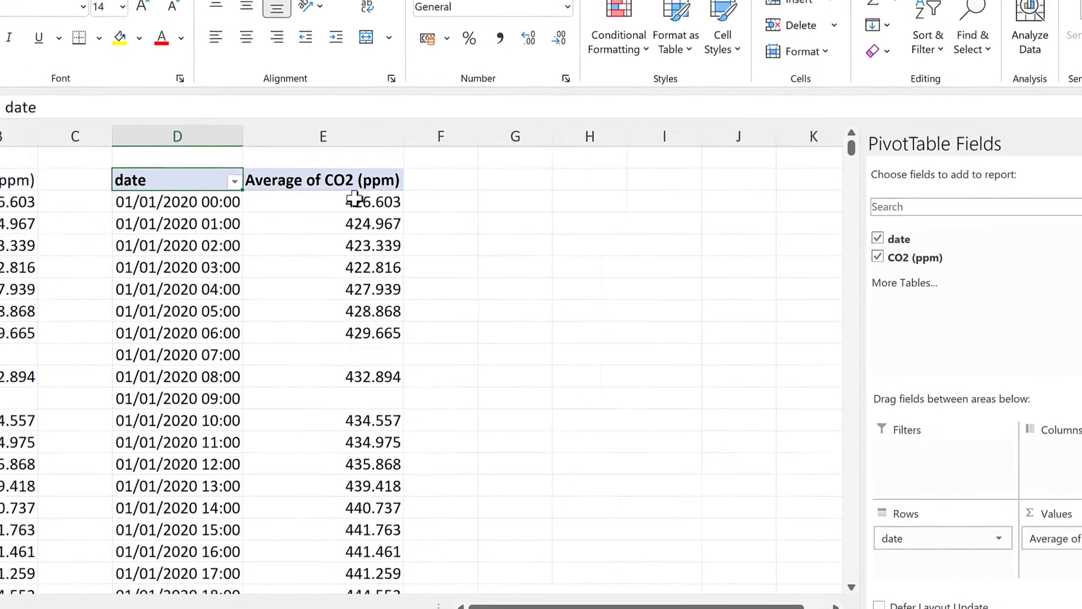
Compare the first averaged value in E3 with the original reading in B3.
left_click(354, 199)
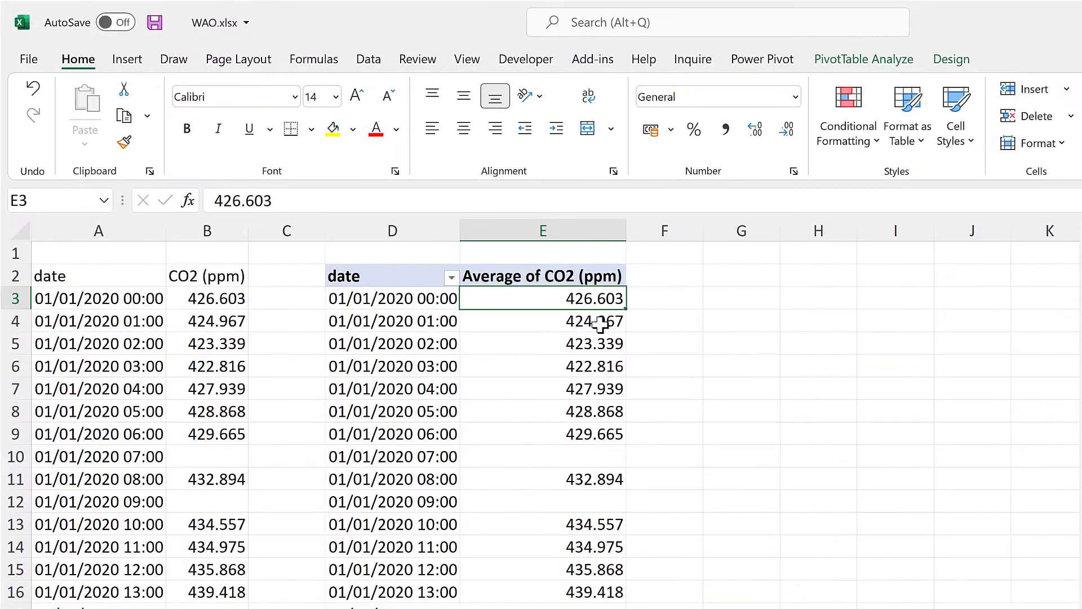
mouse_move(598, 322)
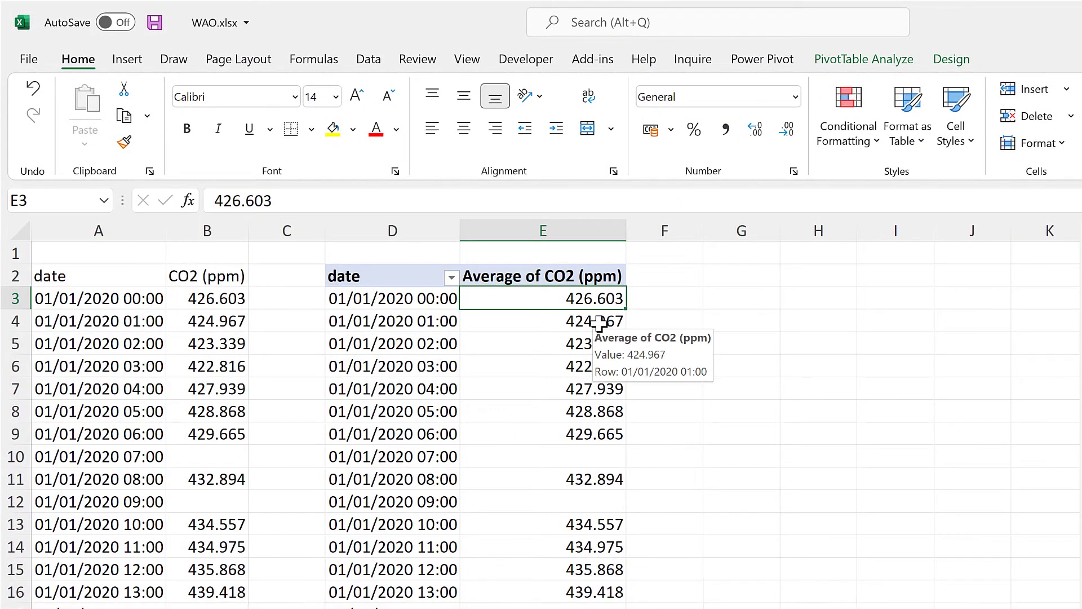
left_click(229, 297)
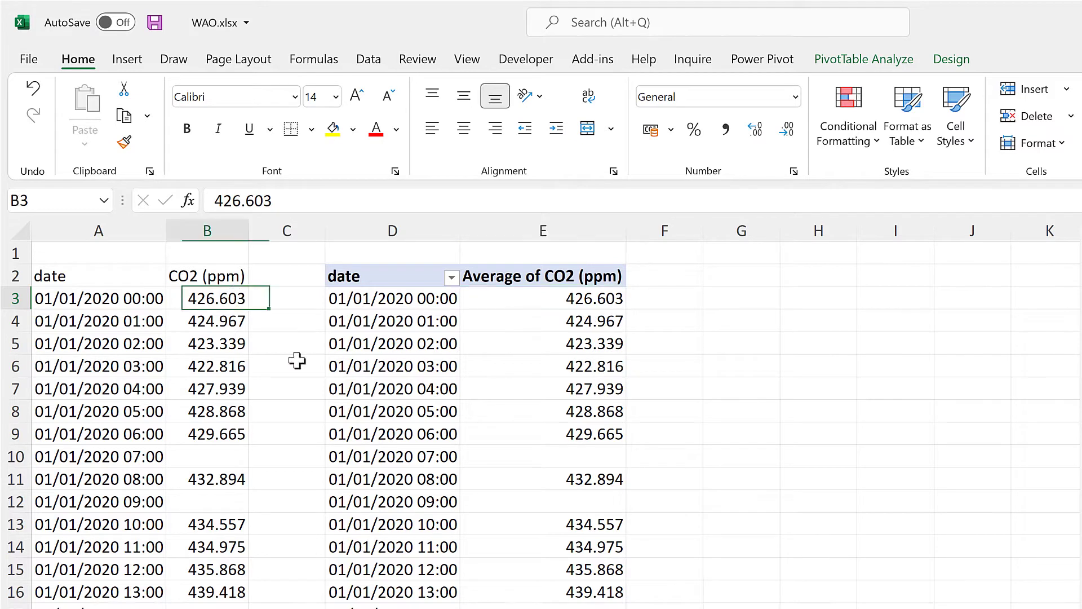
left_click(569, 304)
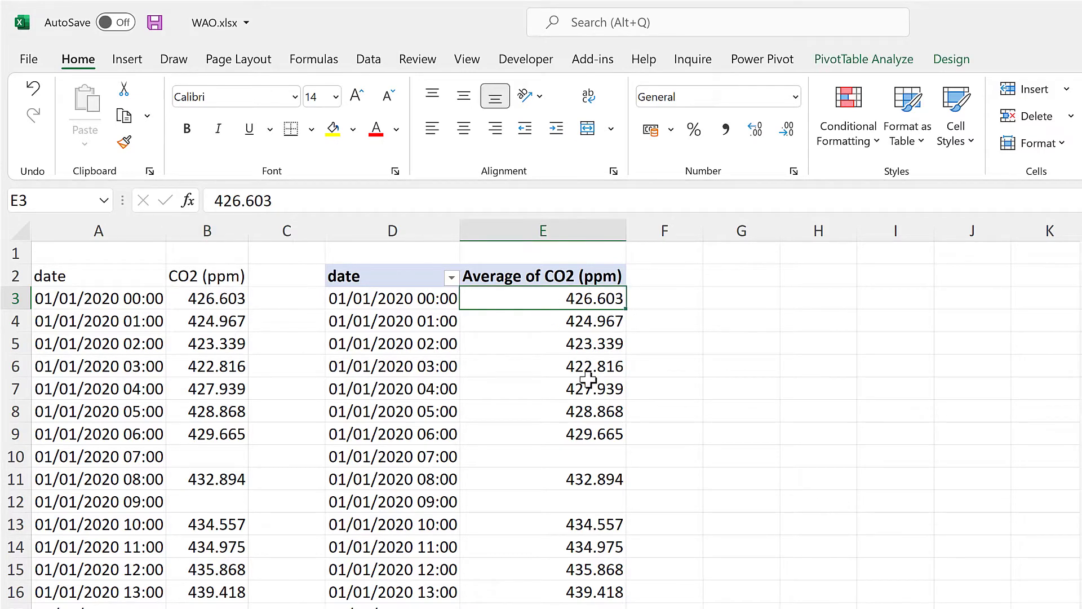
mouse_move(511, 341)
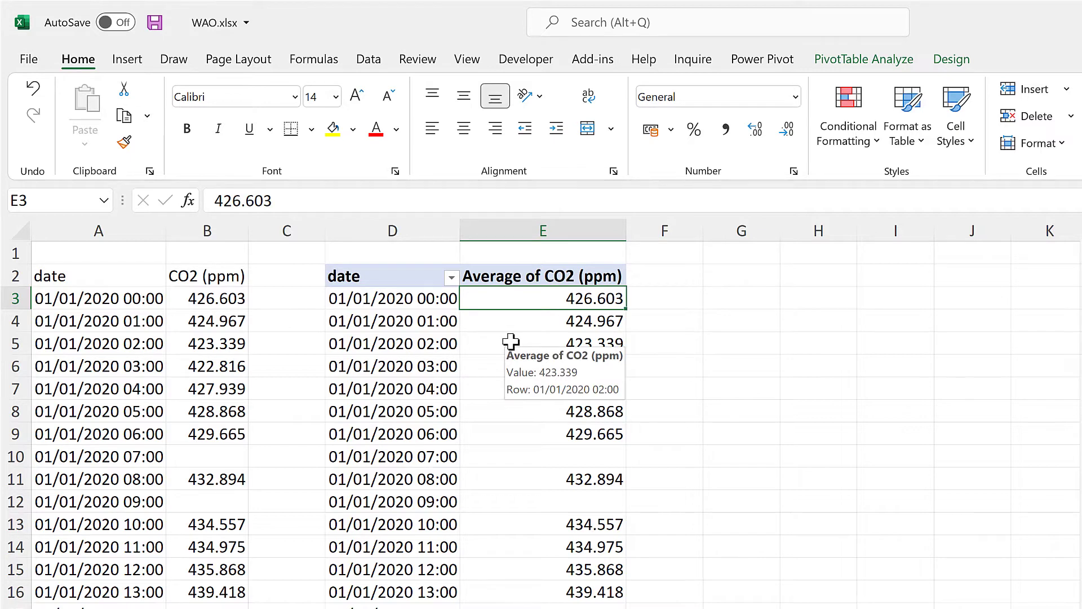
Insert a 2-D Line PivotChart and move it up beside the pivot table.
left_click(138, 63)
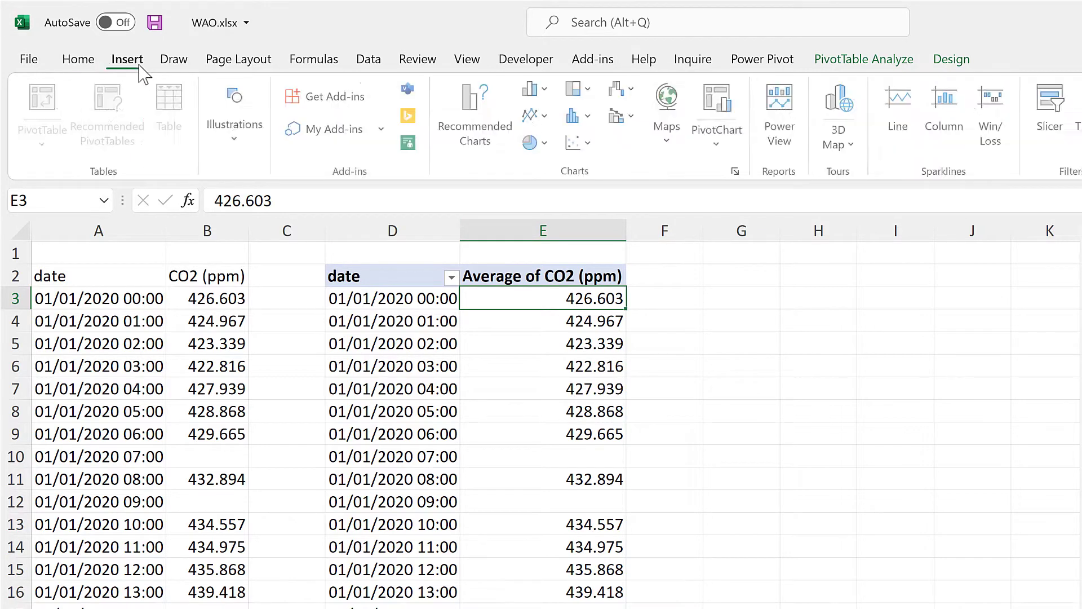
left_click(532, 115)
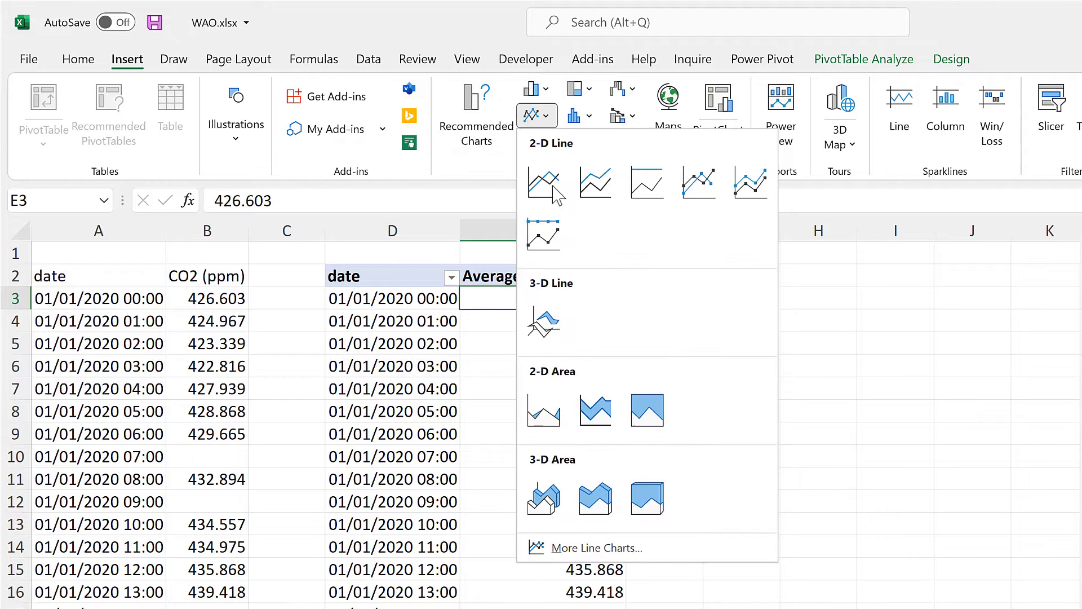
left_click(555, 193)
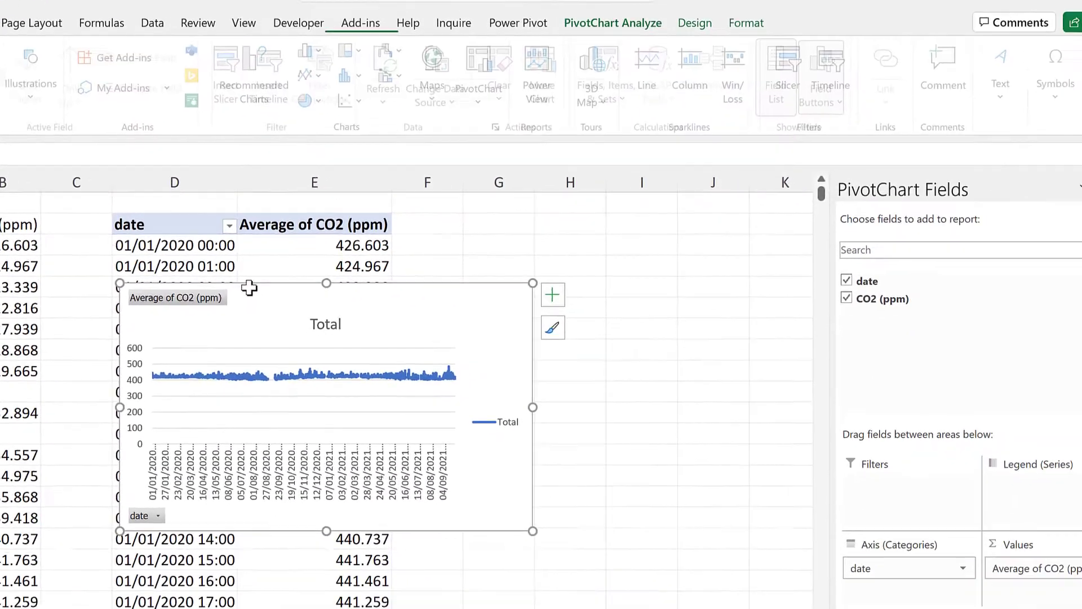
left_click_drag(249, 288, 532, 209)
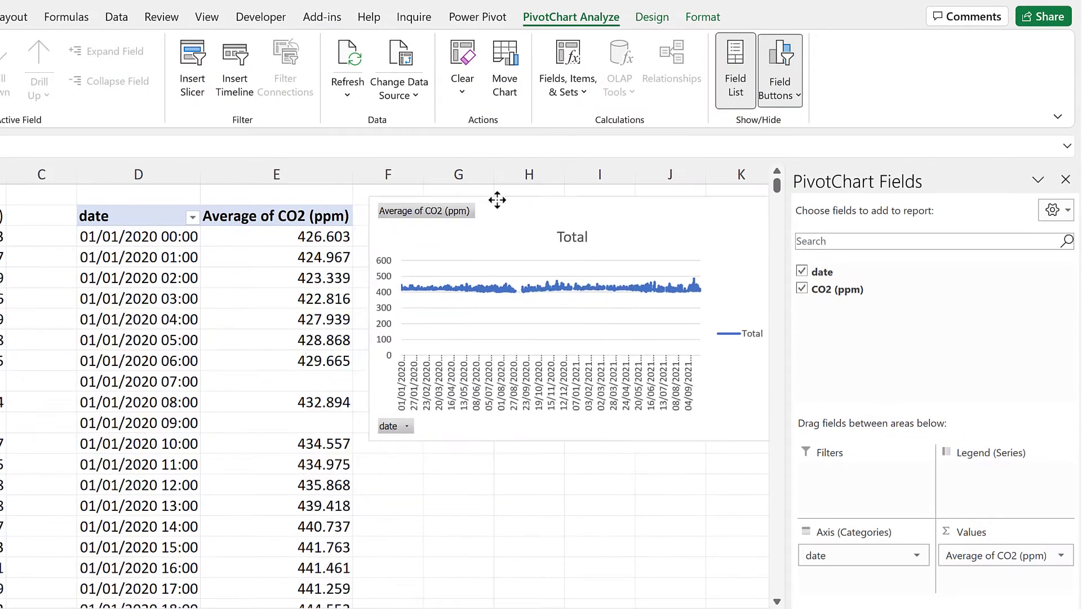
Enlarge the chart down and to the right, and hide its field buttons.
left_click(570, 516)
key("Right")
key("Right")
key("Right")
key("Right")
key("Right")
key("Right")
key("Right")
key("Right")
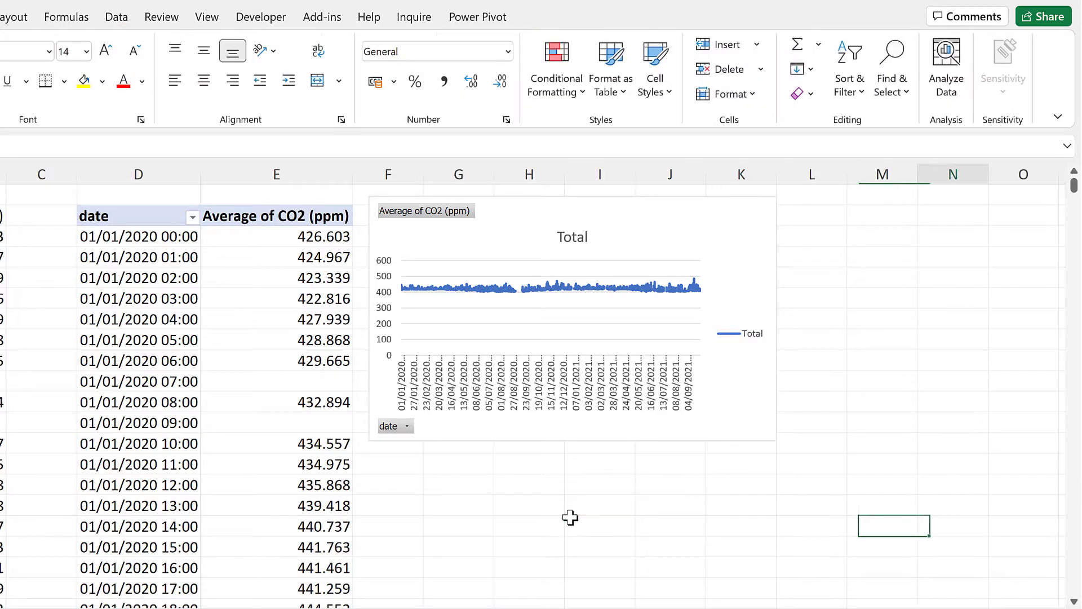
scroll(570, 517, "left", 1)
left_click(386, 210)
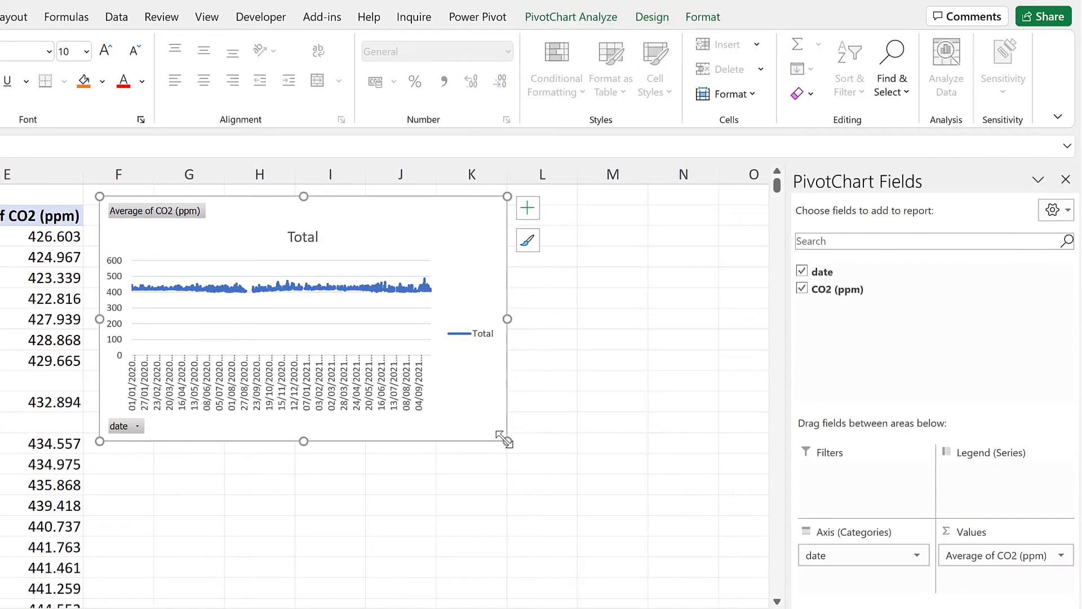
left_click_drag(506, 440, 592, 590)
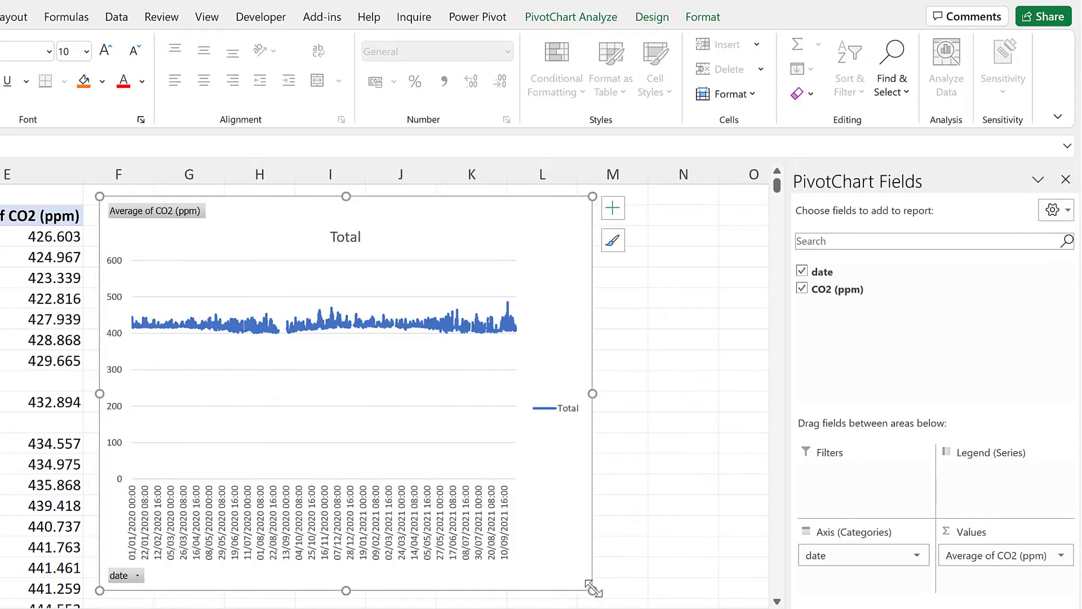
left_click(567, 17)
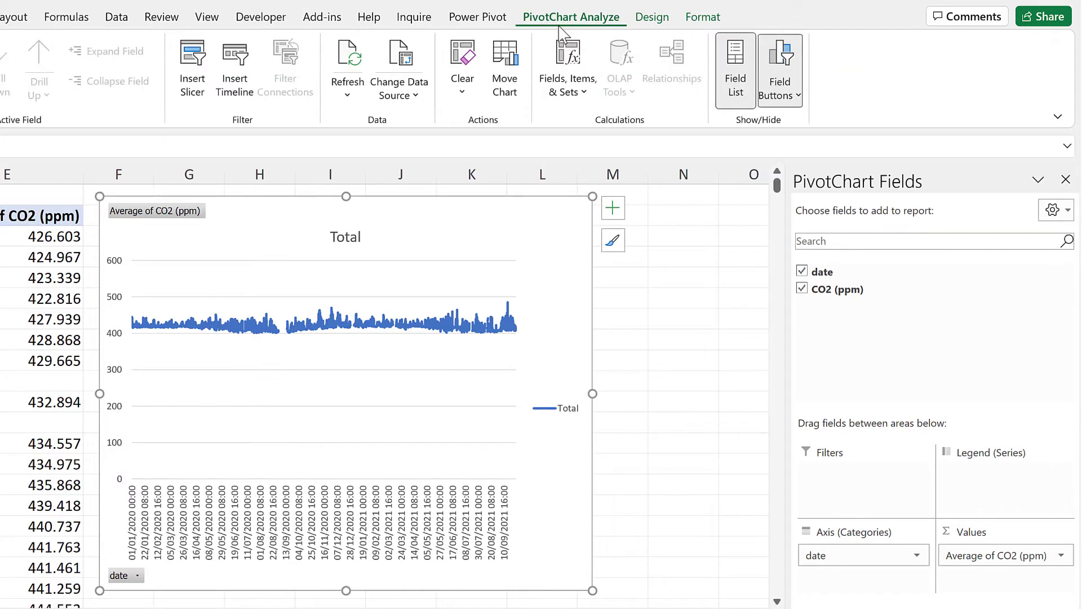
left_click(796, 62)
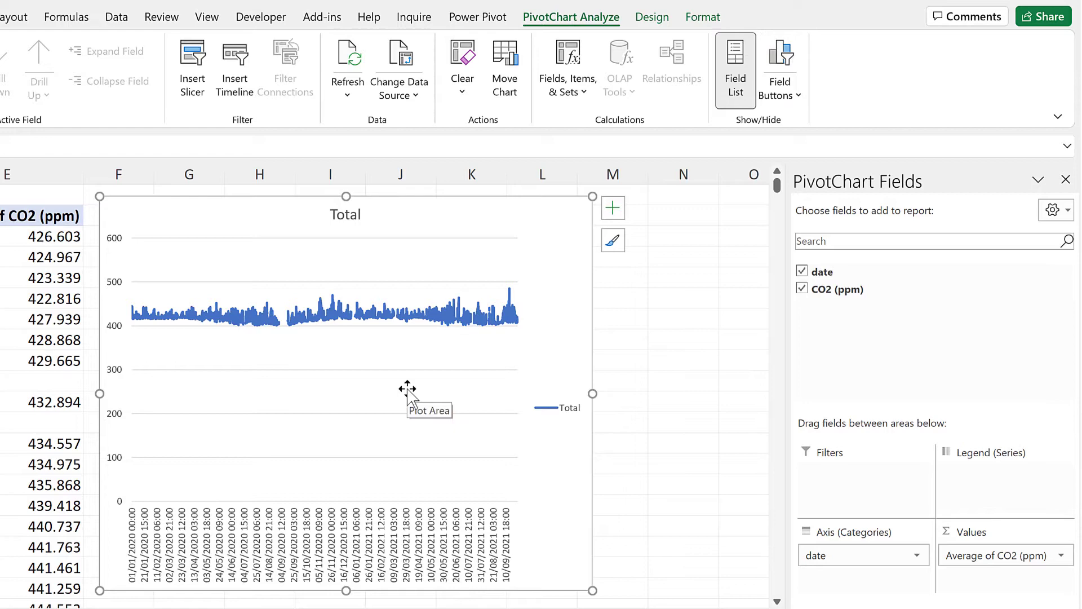
Delete the legend and fix the vertical axis bounds at minimum 390 and maximum 490.
left_click(559, 408)
key("Delete")
key("Delete")
double_click(113, 265)
double_click(918, 318)
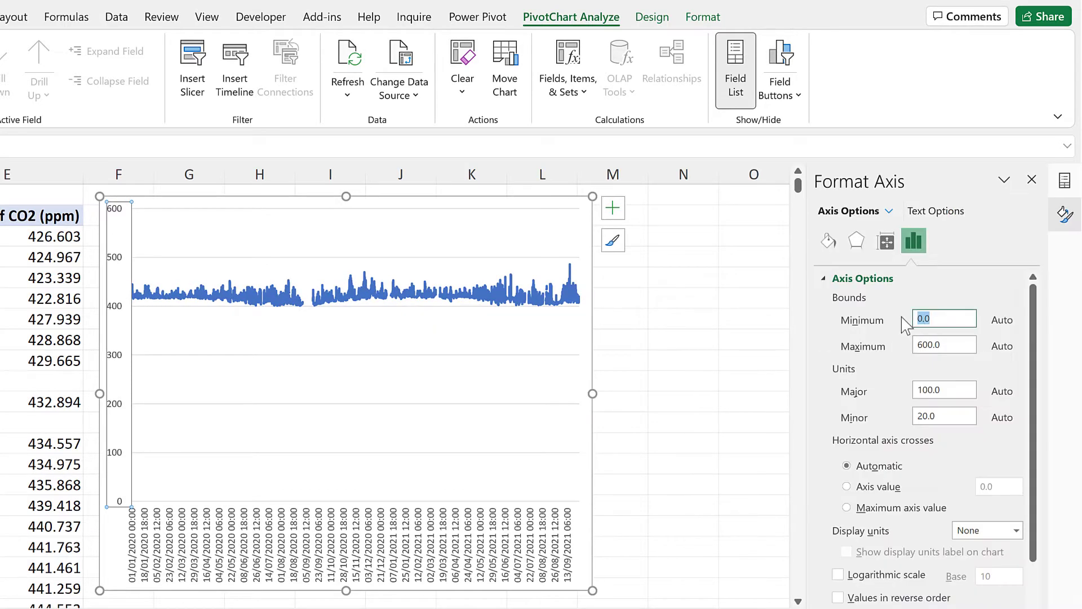
type("390")
key("Tab")
type("490")
key("Return")
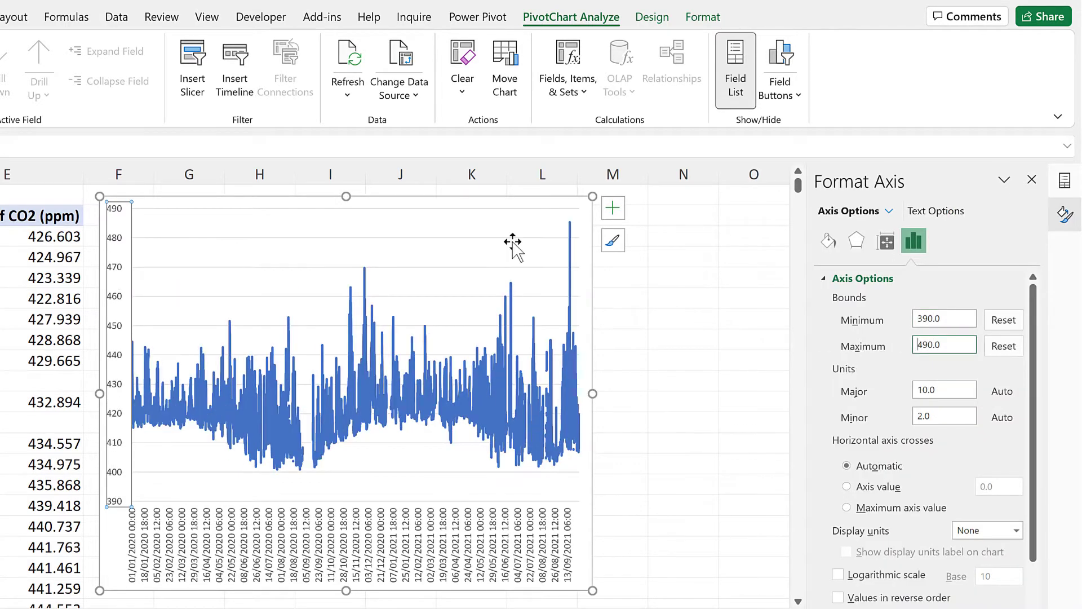
left_click(220, 258)
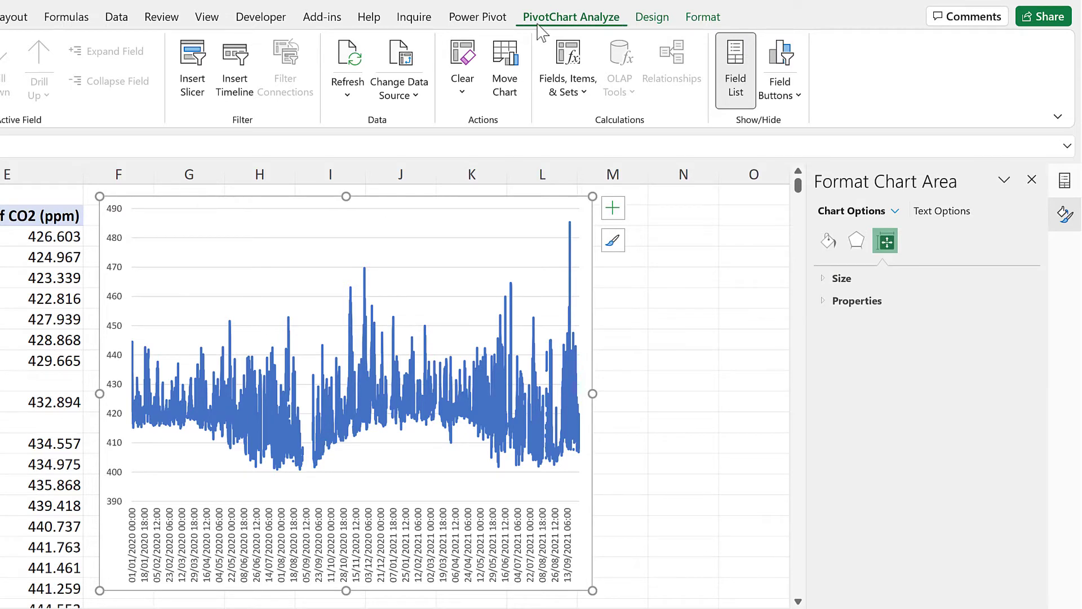
Insert a date timeline for the PivotChart and move it to the chart's right.
left_click(233, 107)
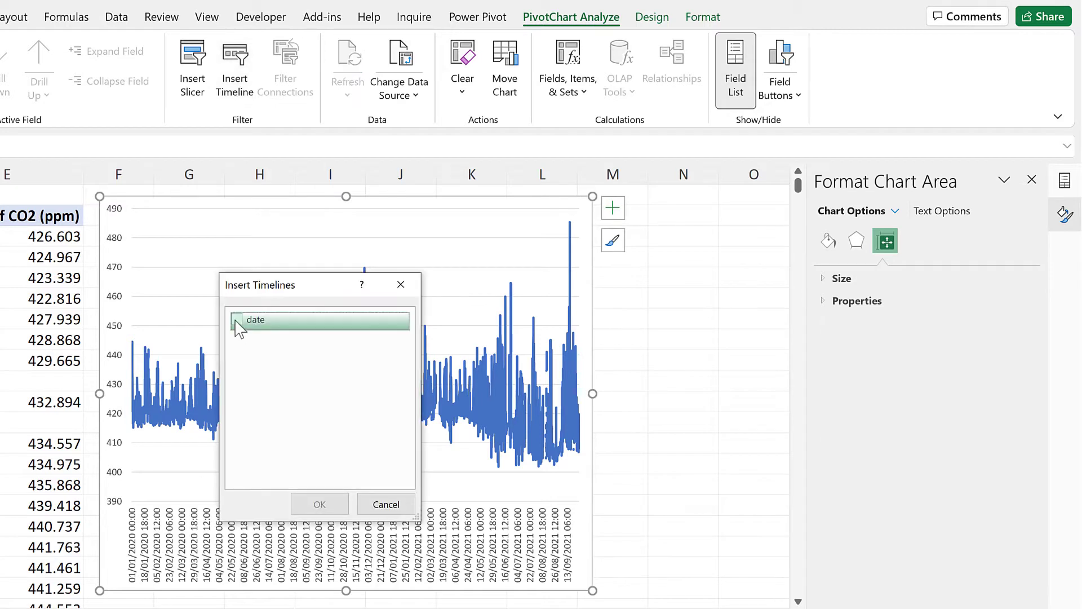
left_click(236, 322)
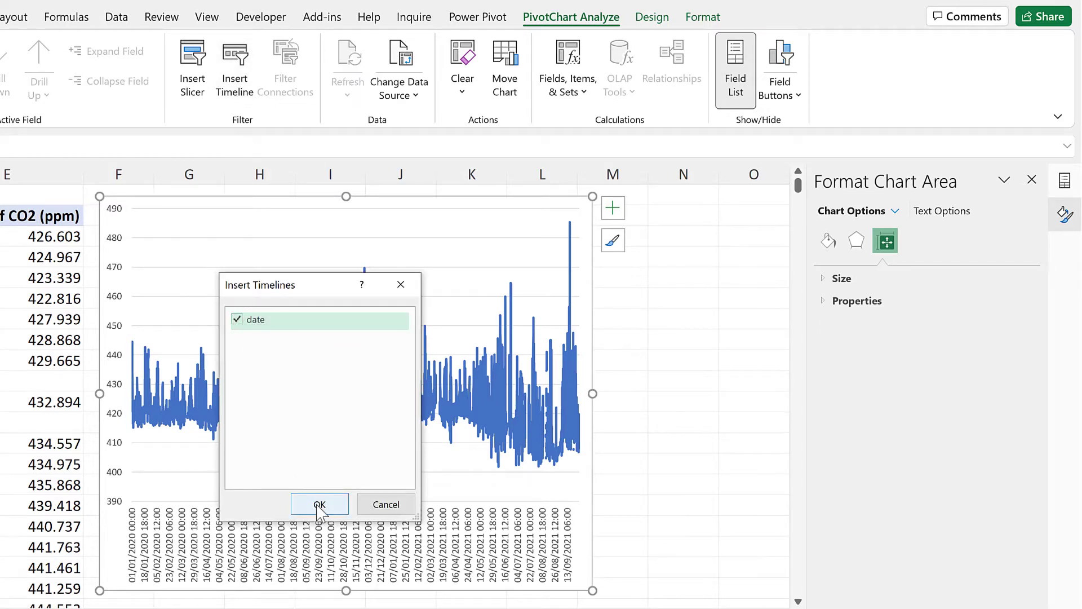
left_click(320, 505)
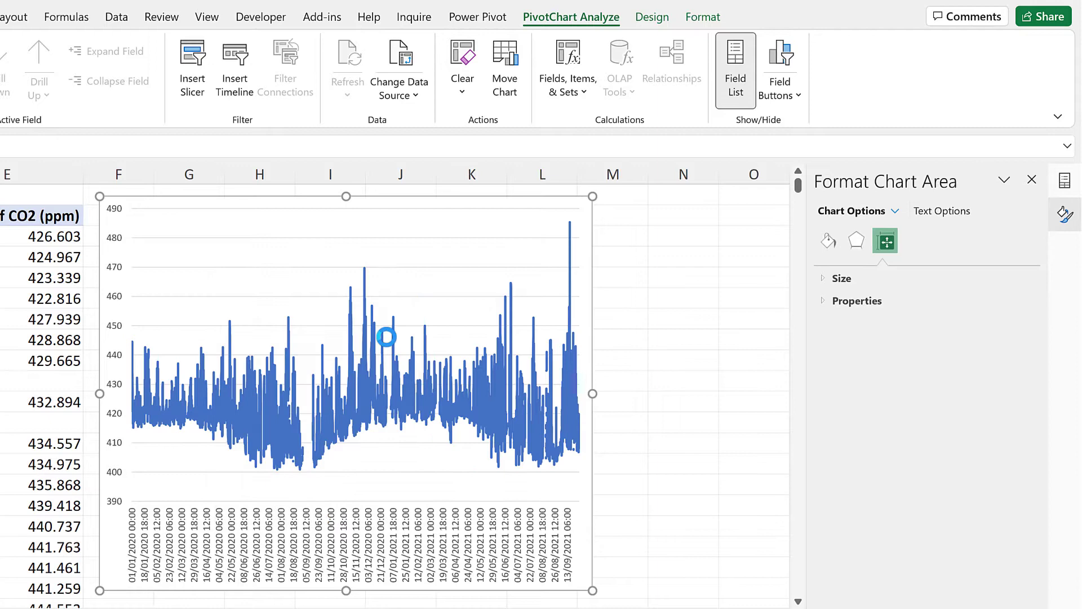
left_click_drag(310, 352, 687, 316)
Widen the timeline and filter it to April through July 2021.
left_click(1031, 179)
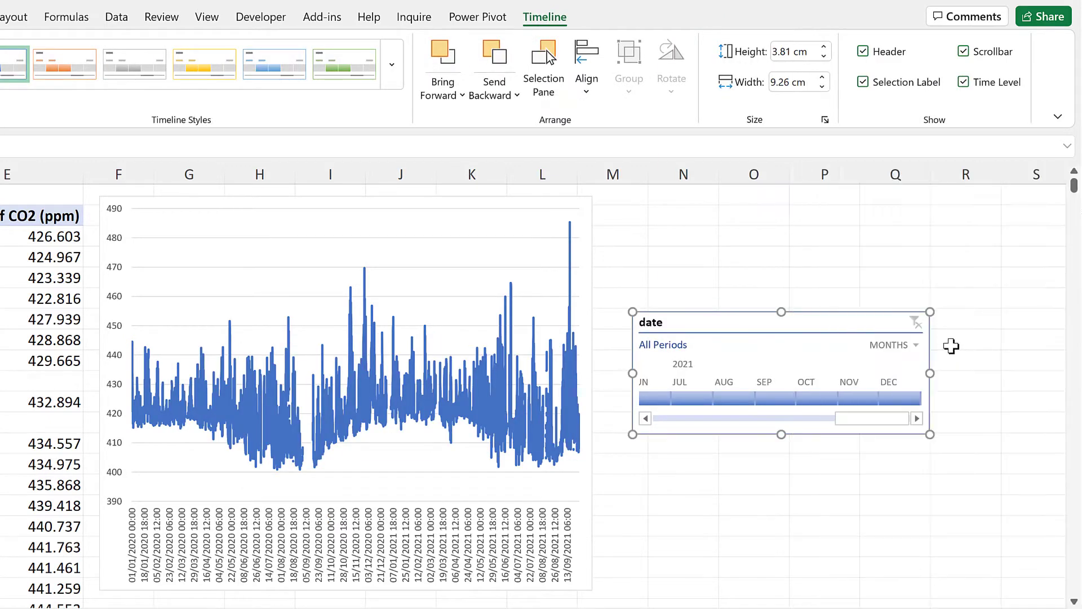
left_click_drag(1040, 377, 1043, 375)
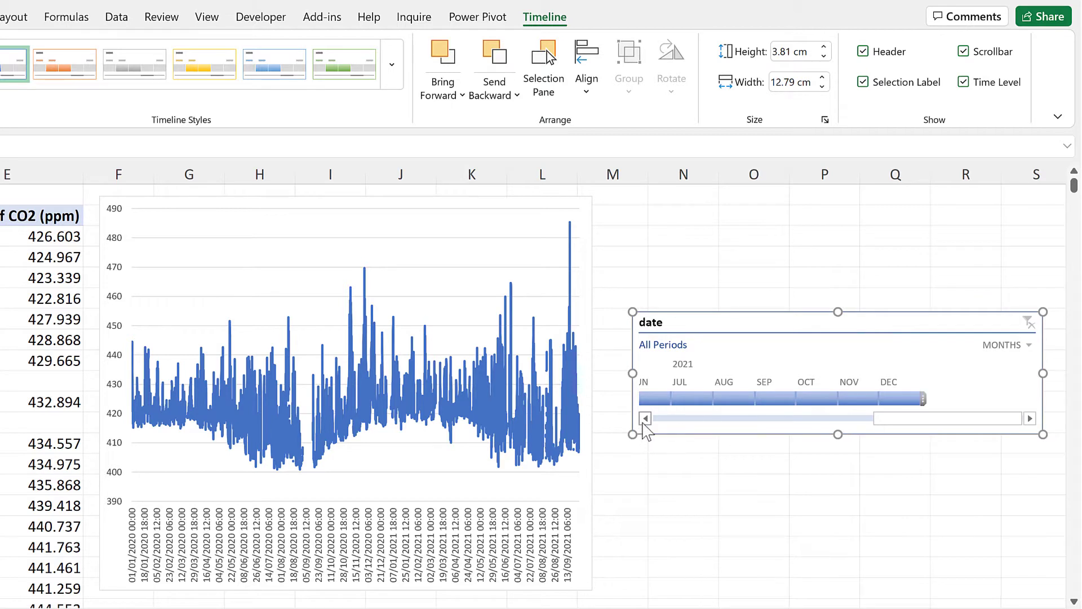
left_click(832, 400)
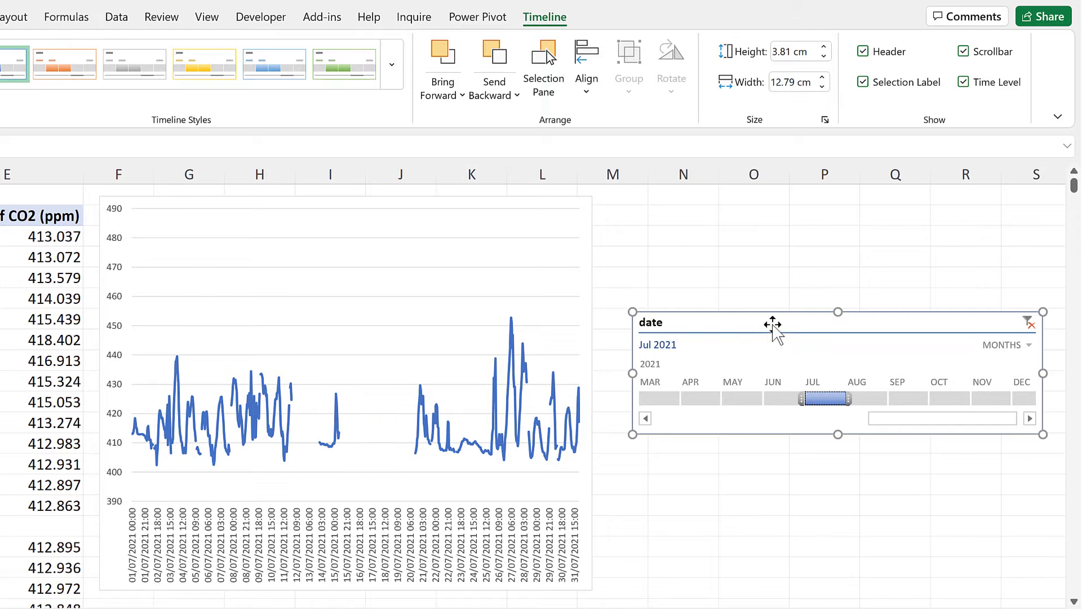
mouse_move(814, 385)
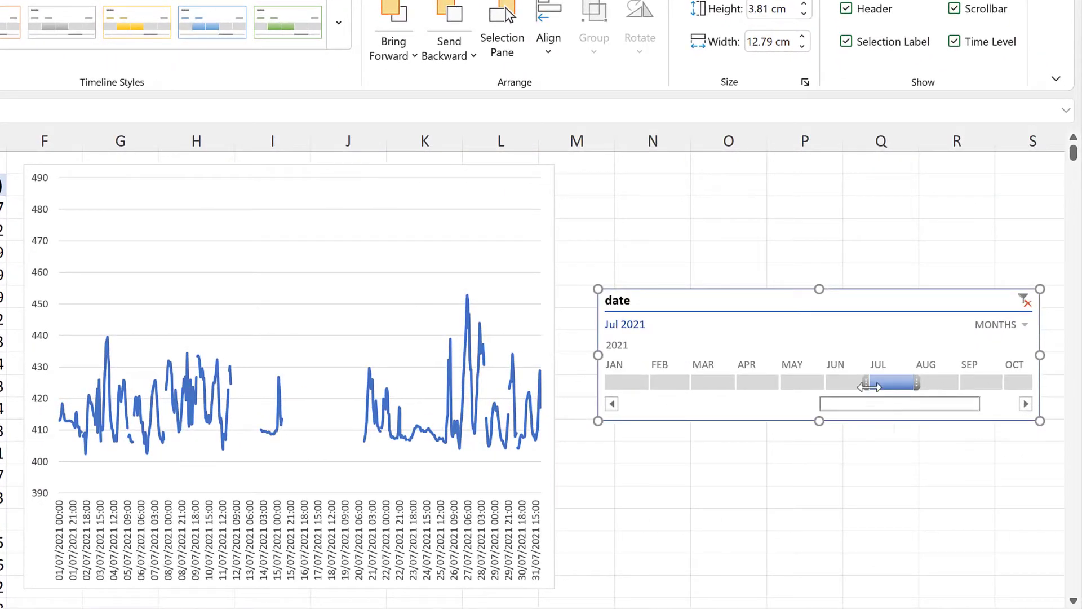
left_click_drag(868, 386, 721, 386)
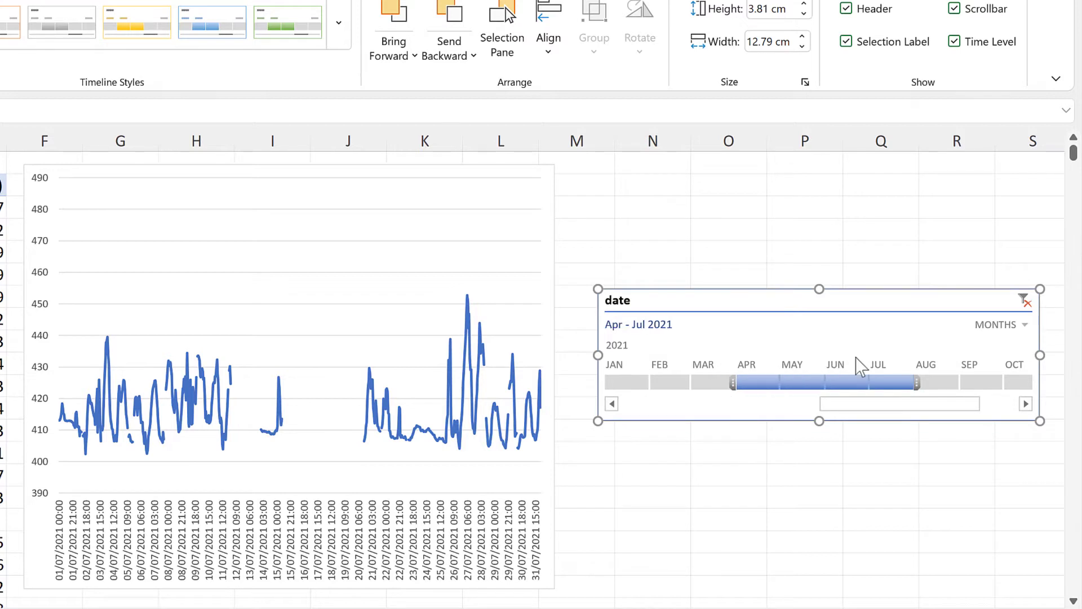
Switch the timeline to YEARS and filter the chart to 2020.
left_click(1009, 325)
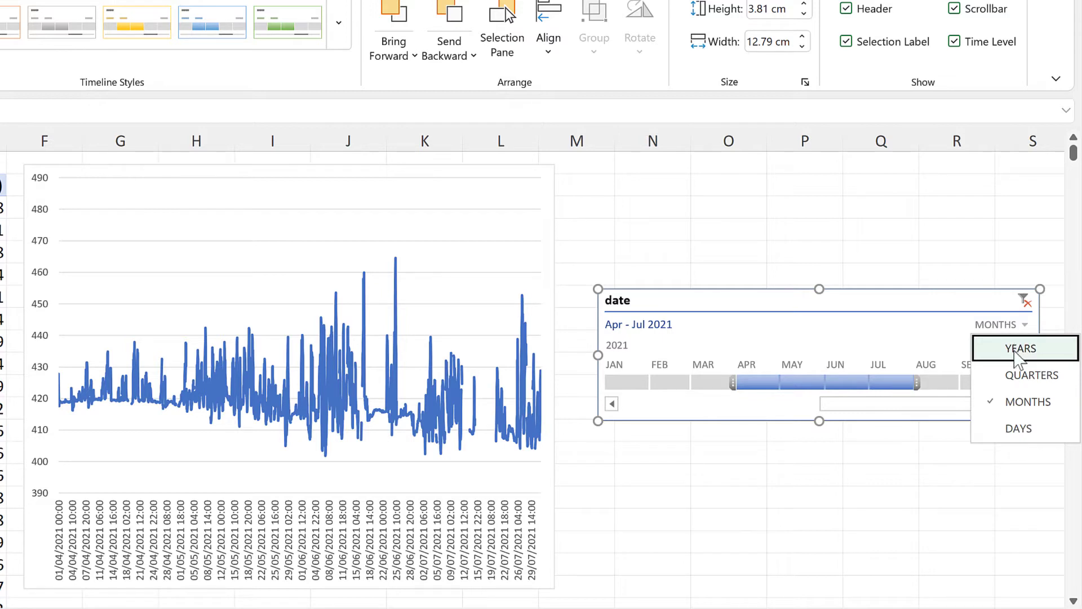
left_click(1015, 348)
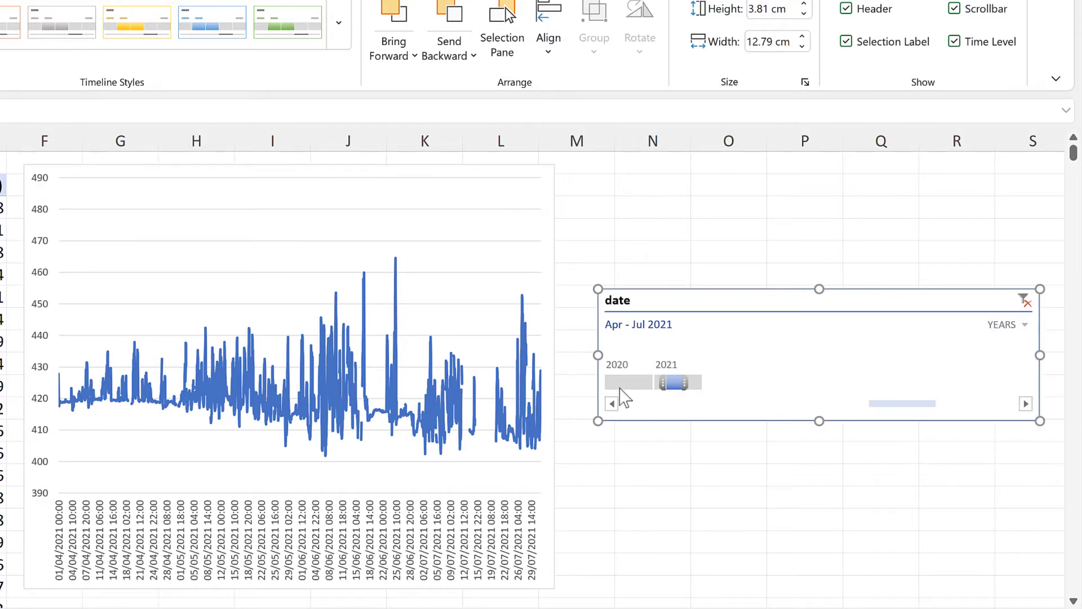
left_click(623, 383)
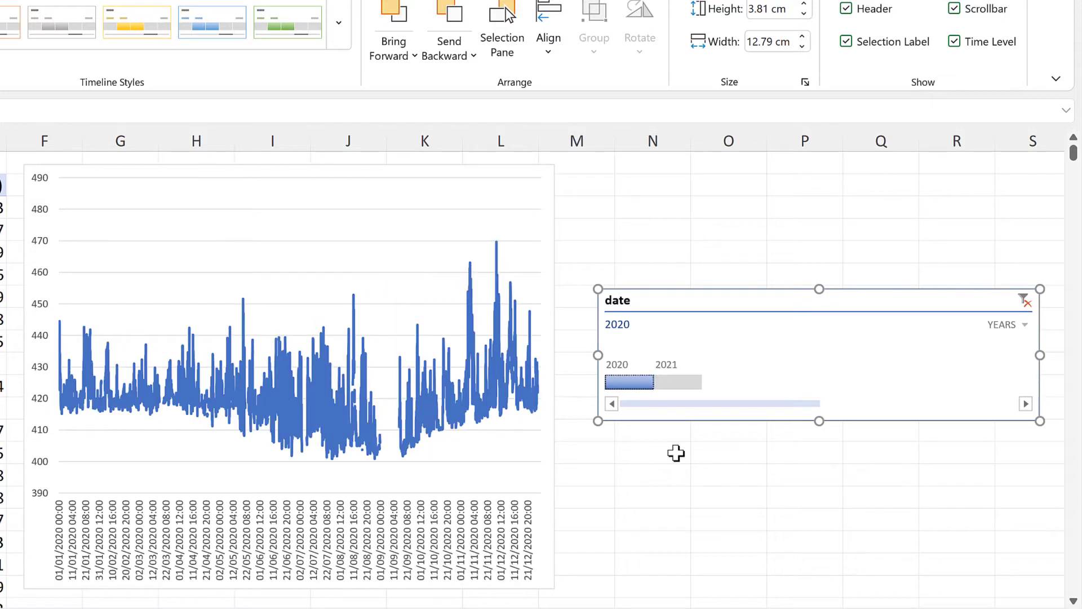
Switch the timeline to DAYS and select 17 through 25 July 2020.
left_click(1024, 325)
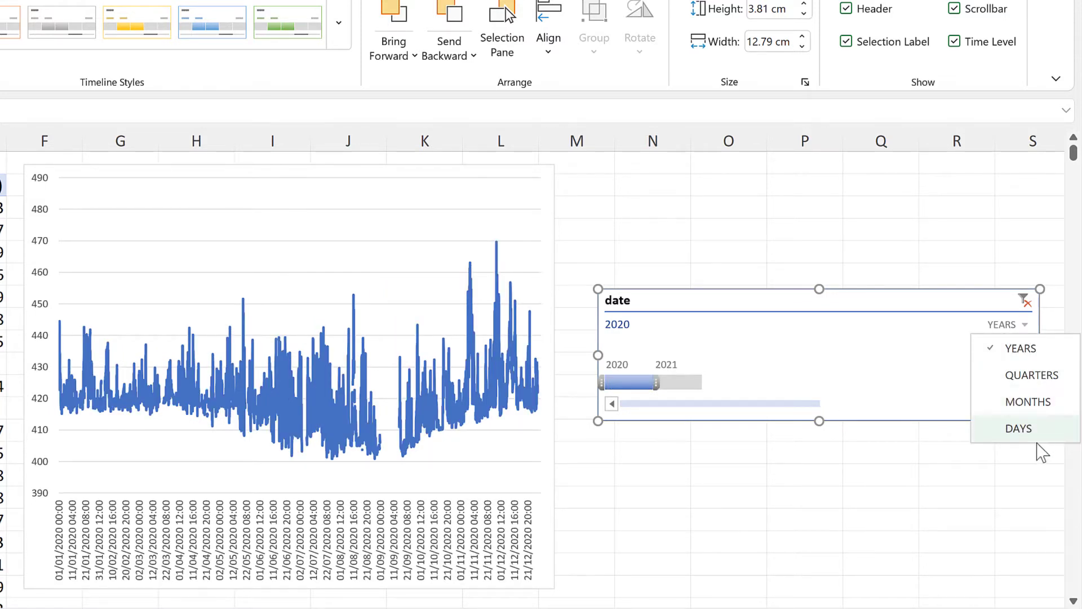
left_click(1036, 435)
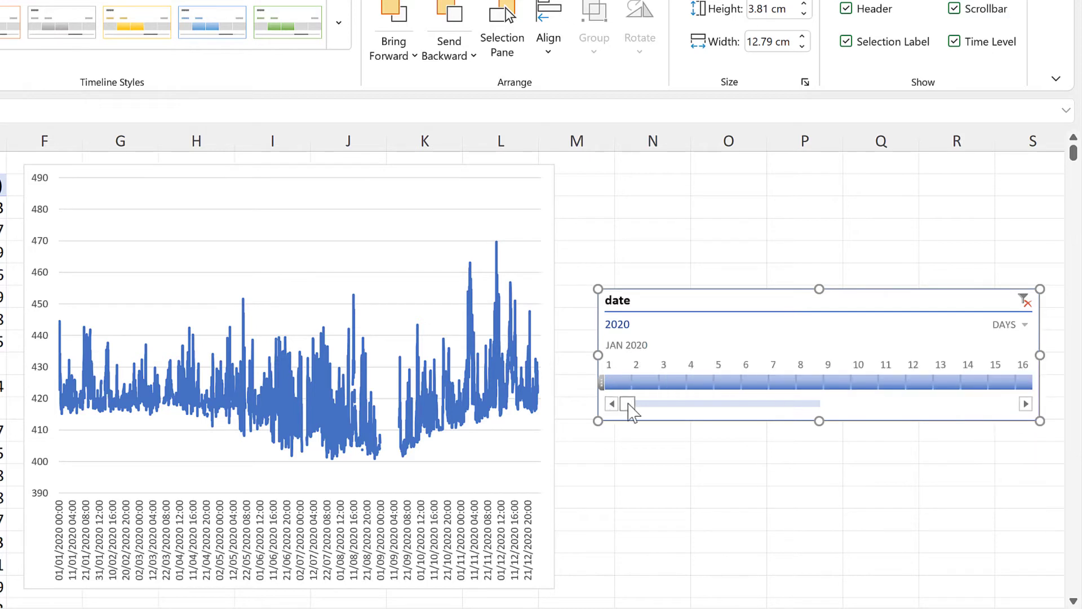
left_click_drag(628, 404, 740, 405)
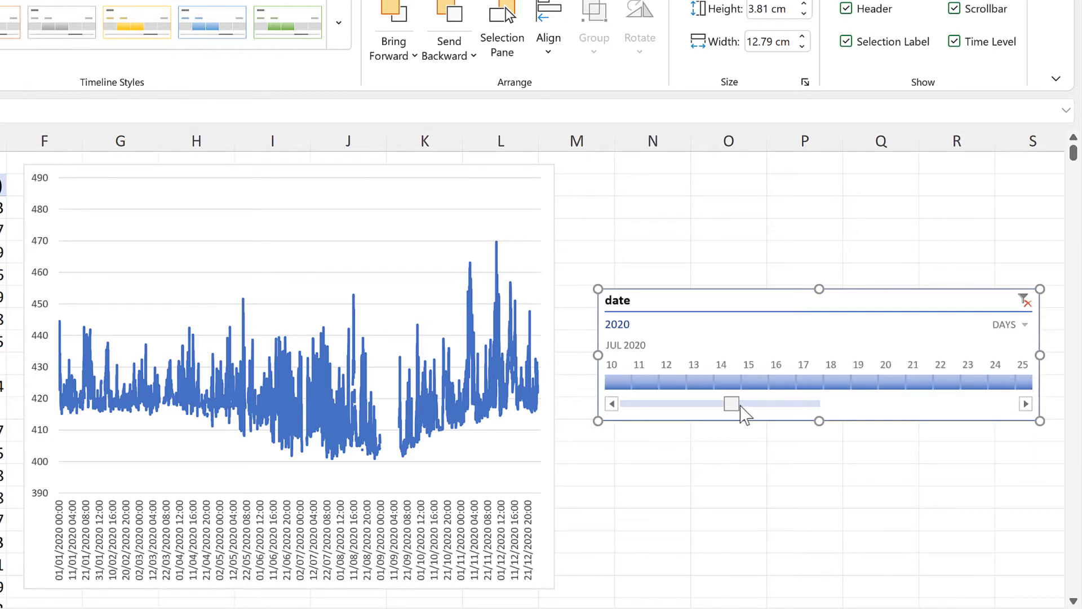
left_click(702, 385)
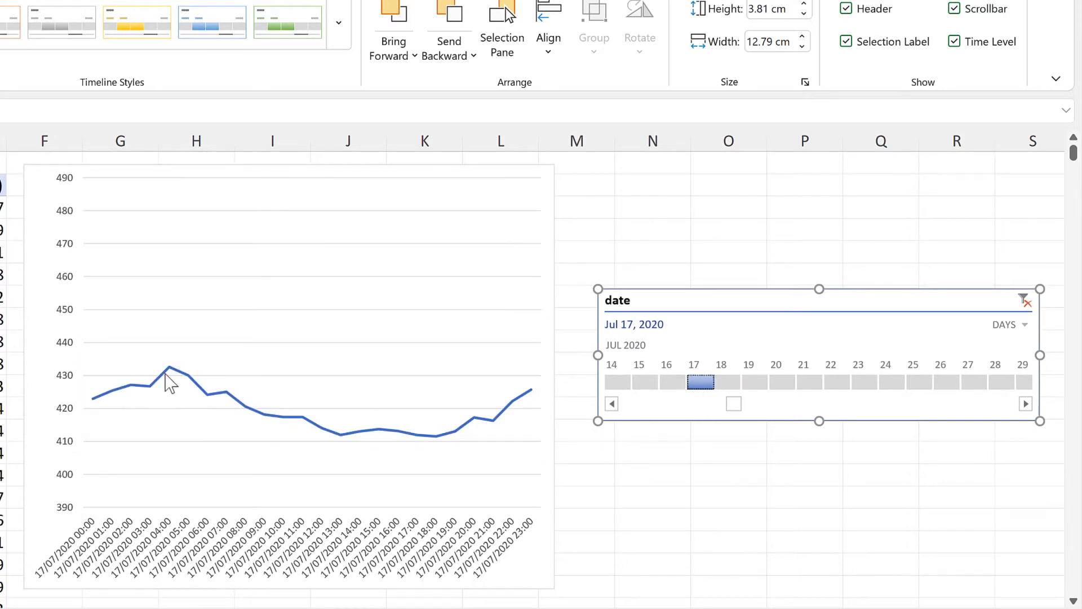
mouse_move(715, 381)
left_click_drag(716, 381, 946, 380)
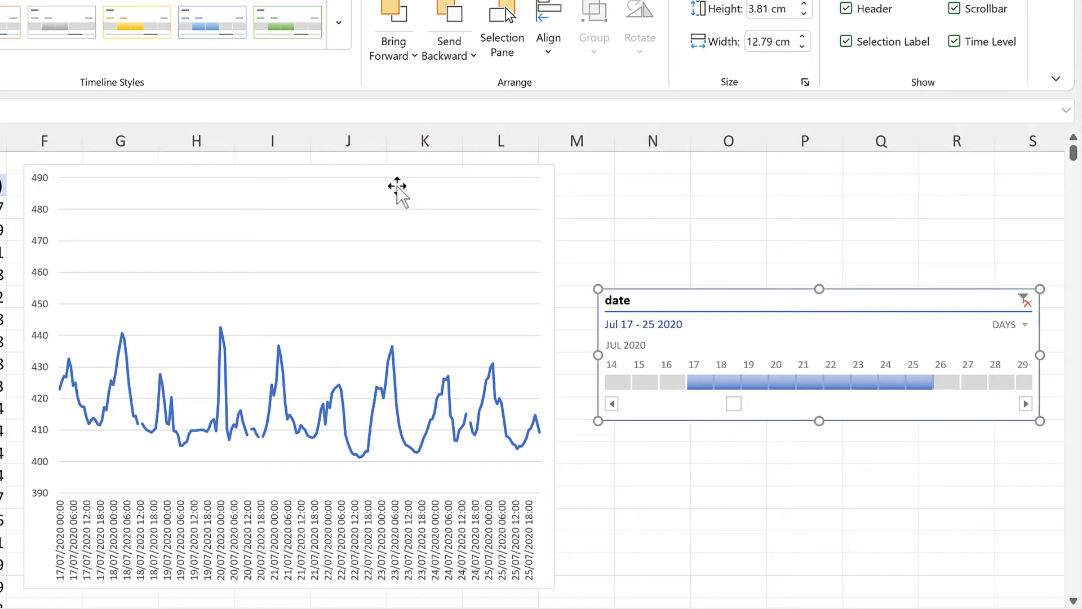
Shorten the chart's plot area, then place the timeline beneath it, widened to match.
left_click(295, 430)
left_click_drag(299, 493, 295, 449)
left_click(654, 296)
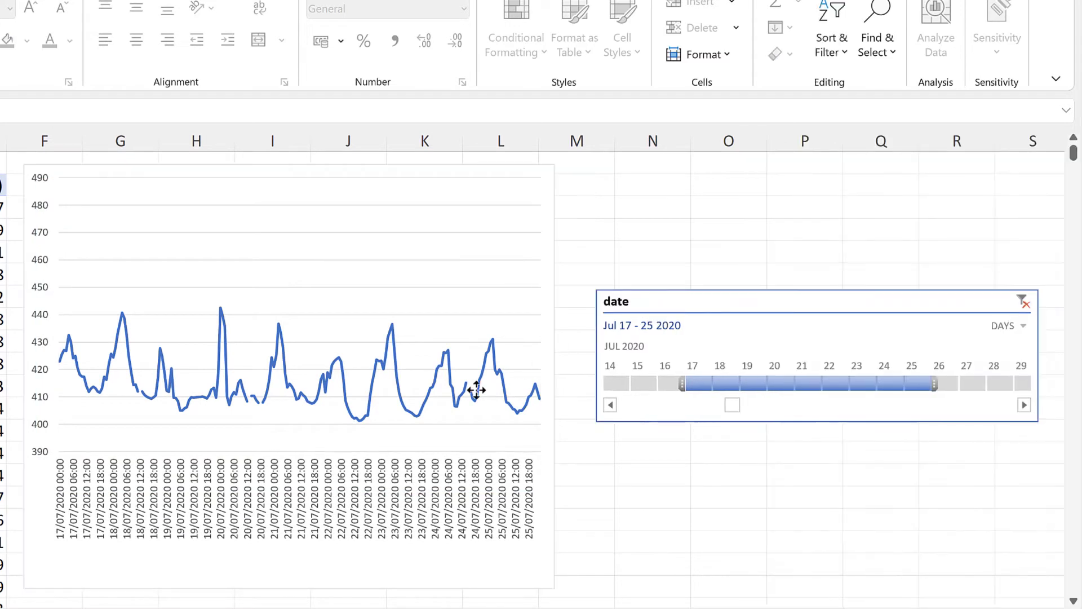
left_click_drag(477, 389, 114, 462)
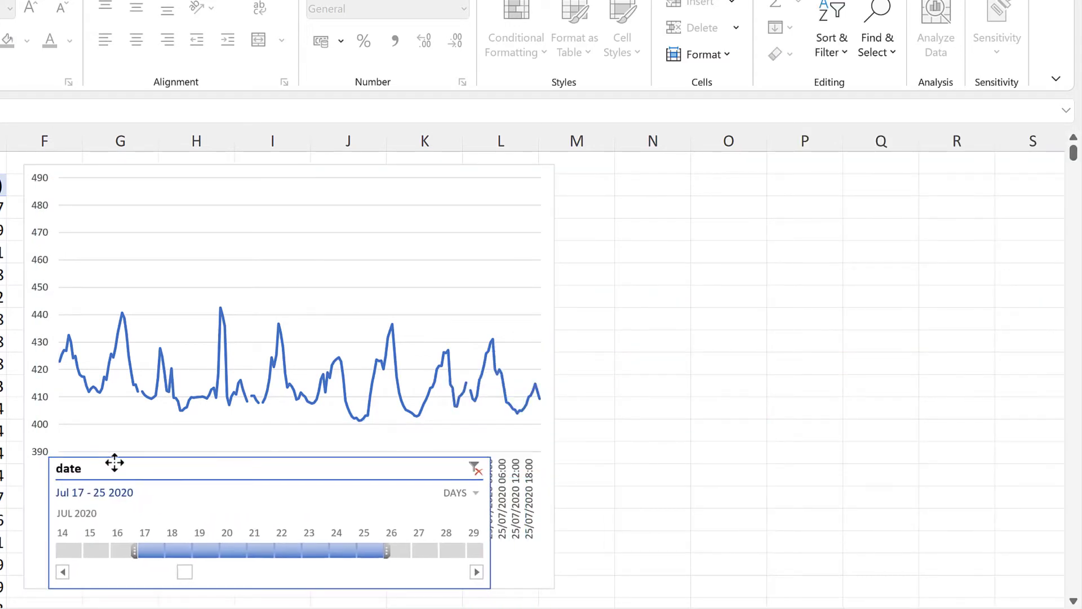
left_click_drag(491, 523, 546, 518)
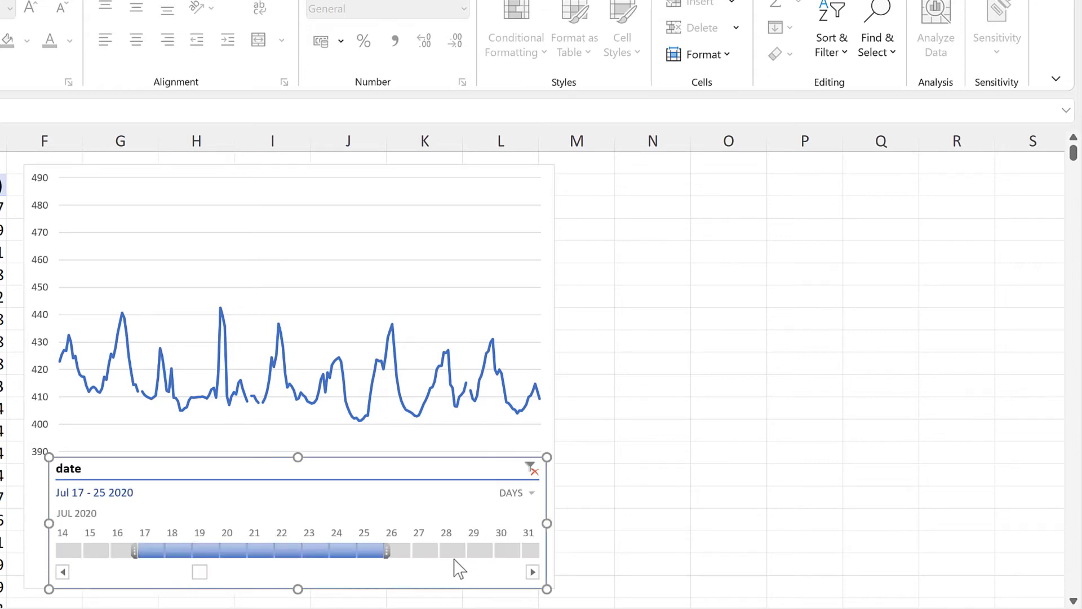
Hide the timeline header and restore its height to 3.8 cm.
left_click(596, 26)
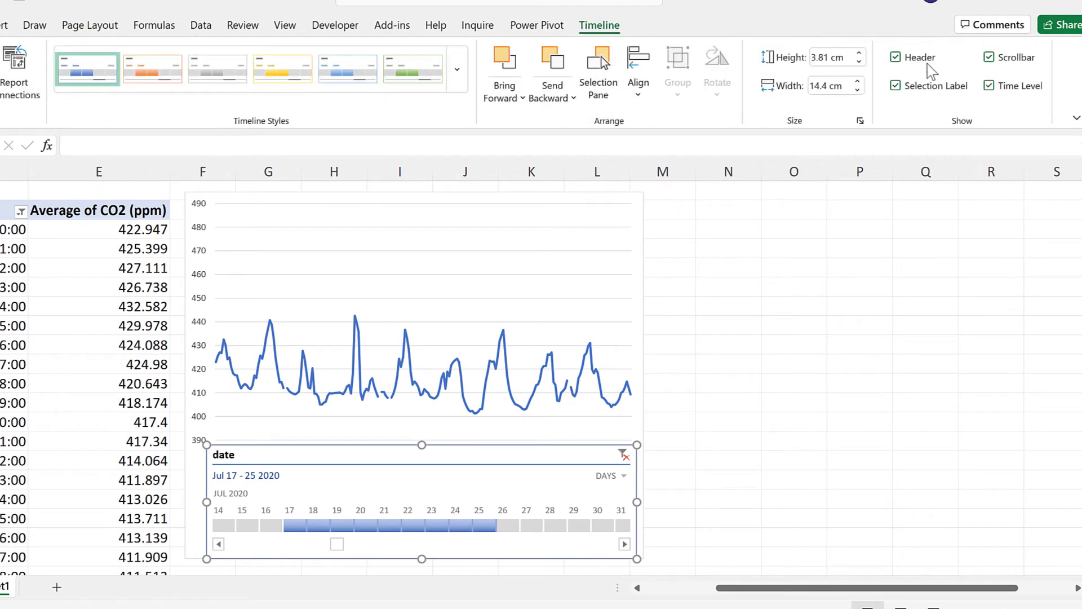
left_click(896, 57)
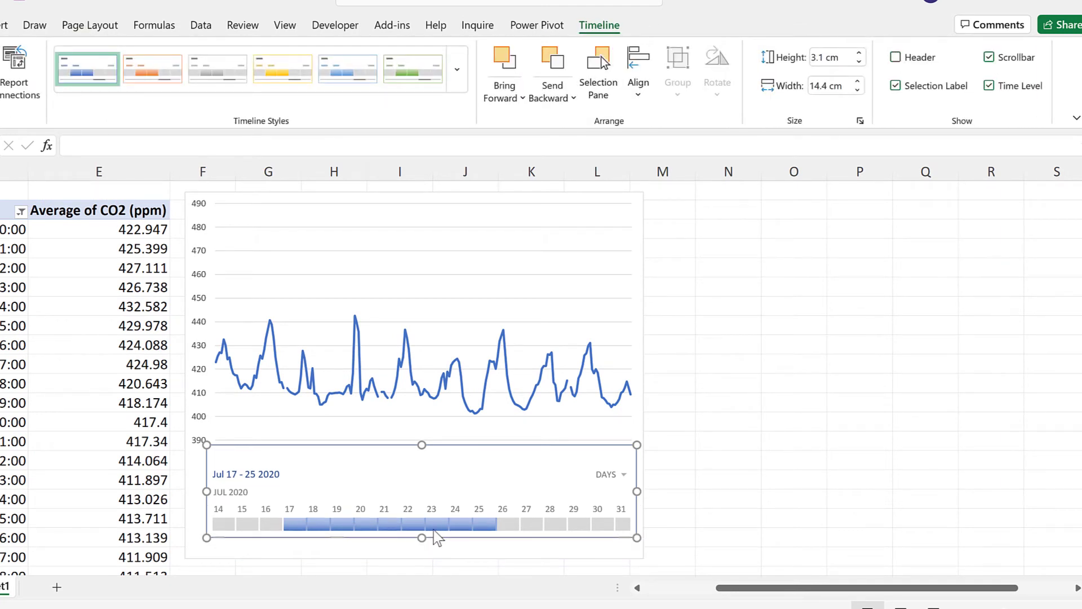
left_click_drag(420, 540, 421, 558)
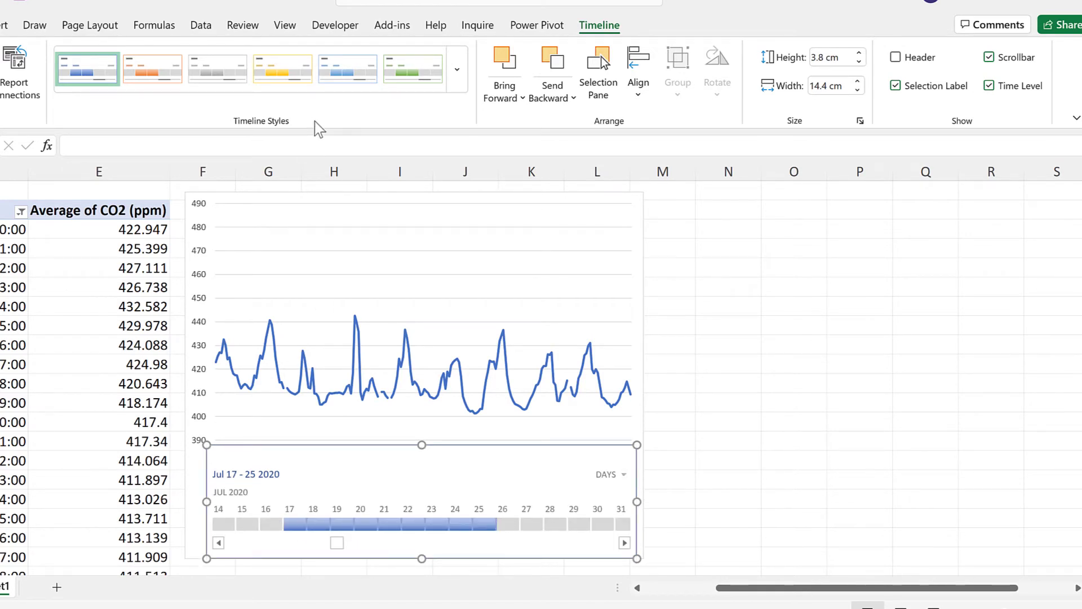
Apply Timeline Style Dark 1 and duplicate it as a new style named newstyle.
left_click(457, 70)
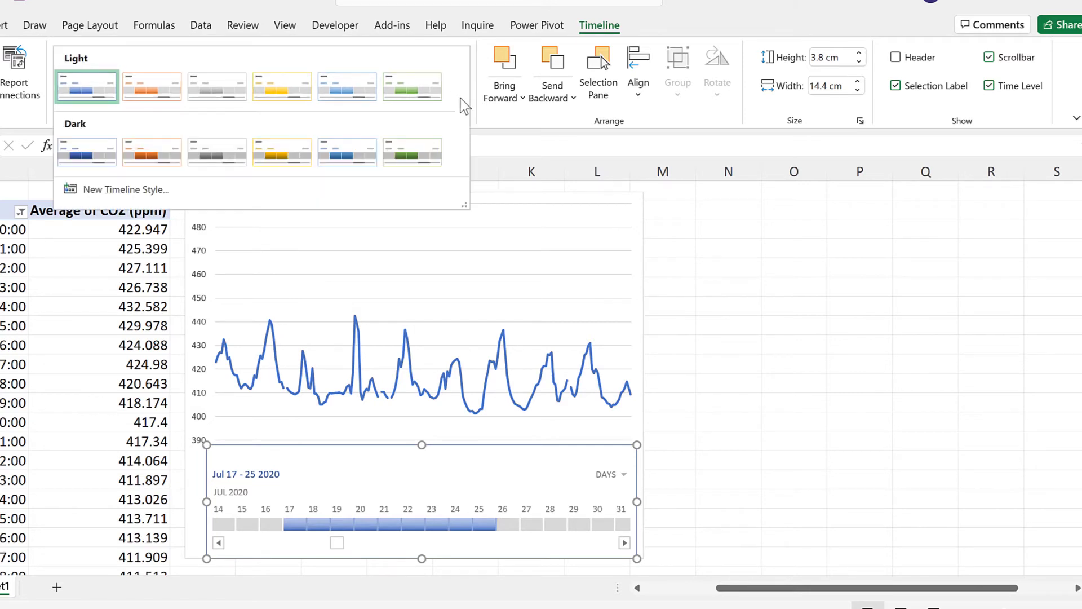
left_click(95, 157)
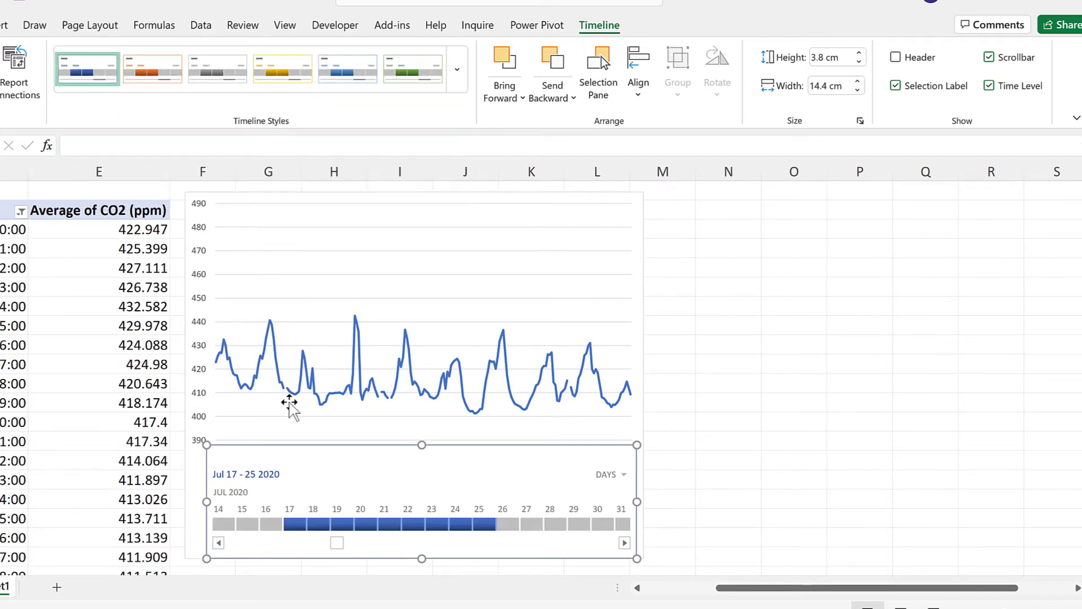
right_click(92, 73)
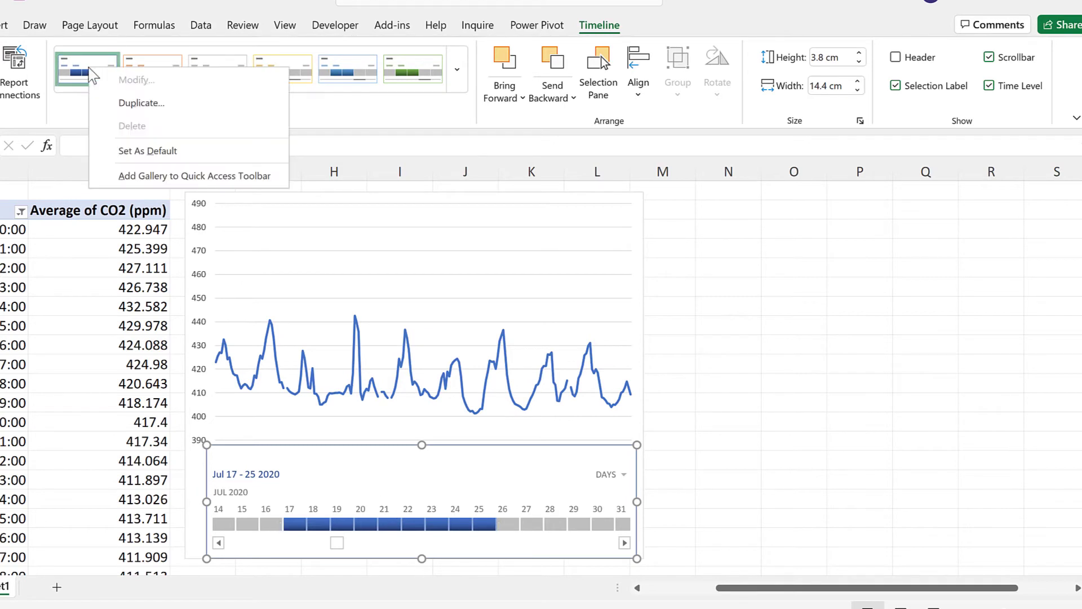
left_click(141, 103)
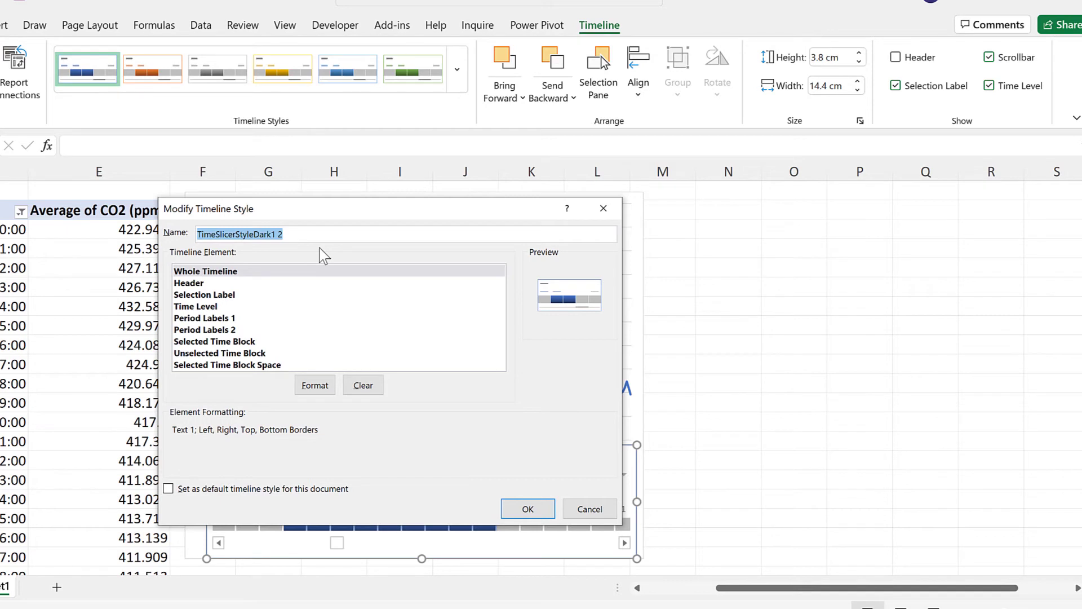
key("BackSpace")
type("ne")
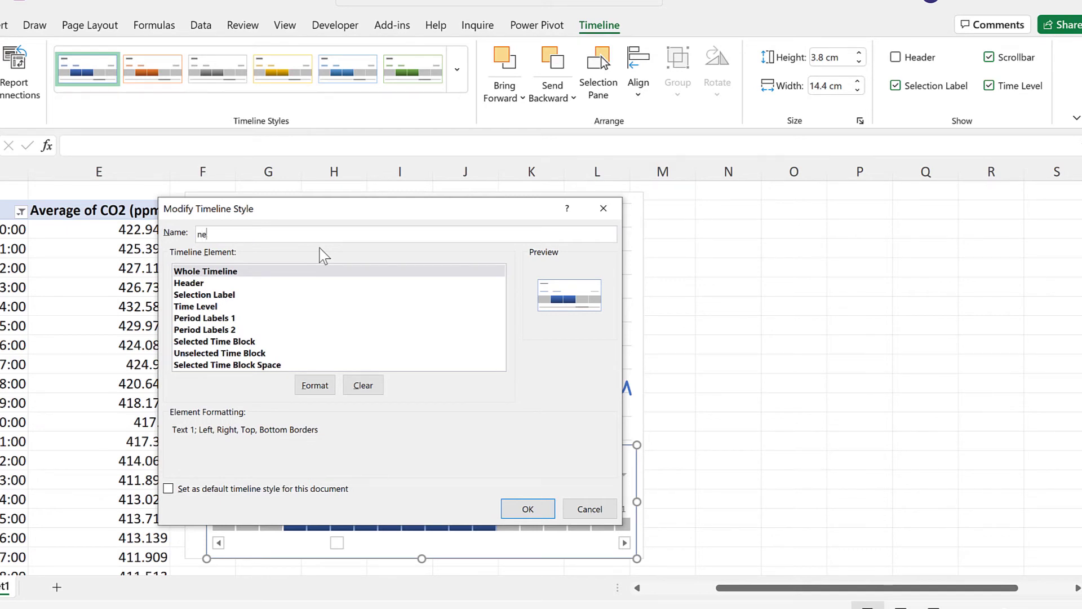
type("wstyle")
Give newstyle's Whole Timeline element no border and no fill, and save it.
left_click(238, 273)
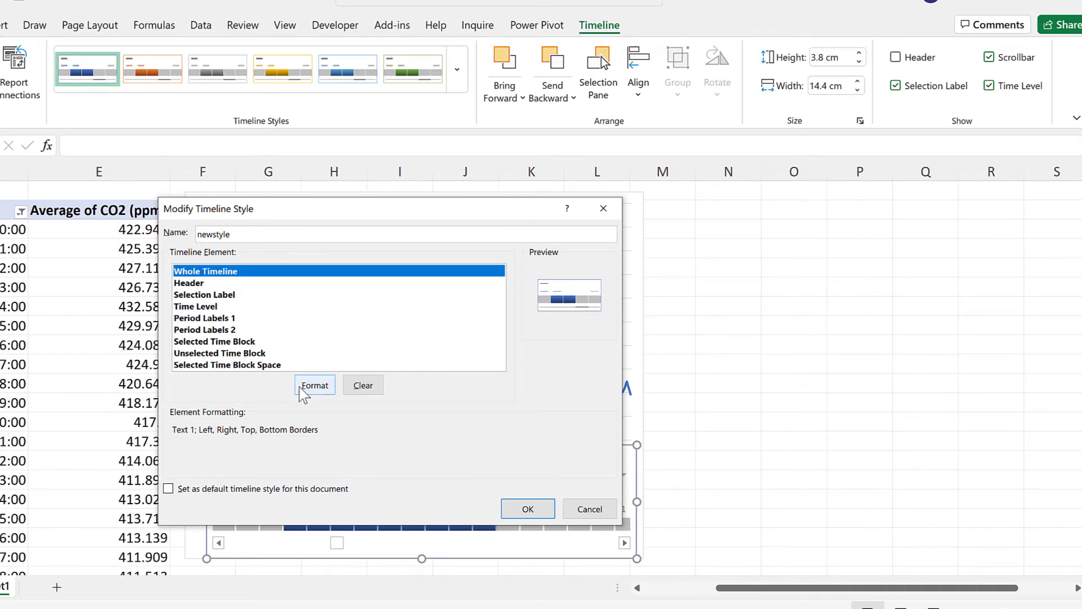
left_click(314, 385)
left_click(259, 165)
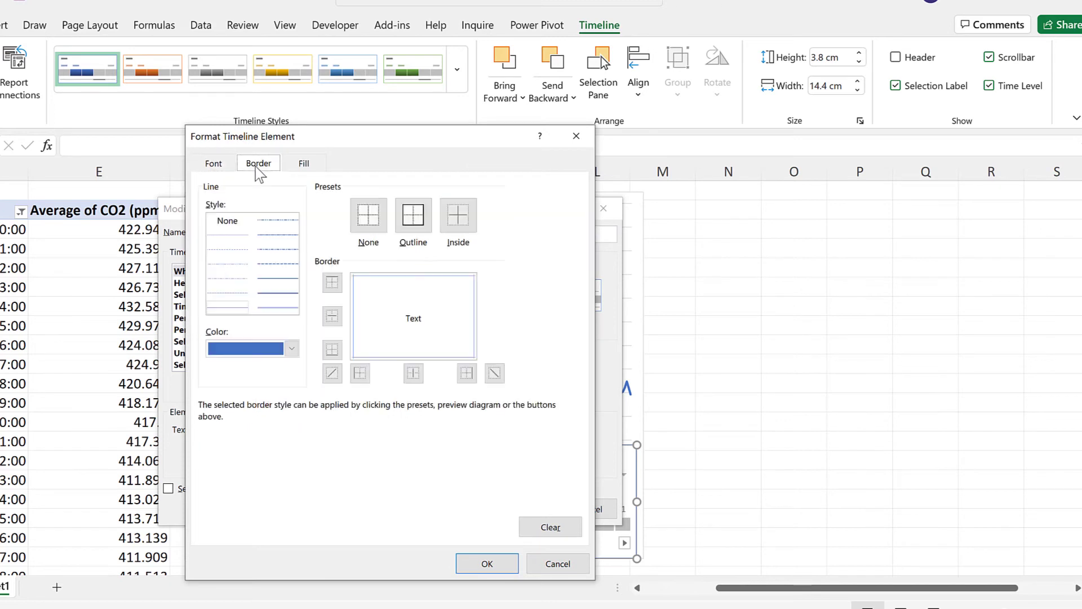
left_click(365, 218)
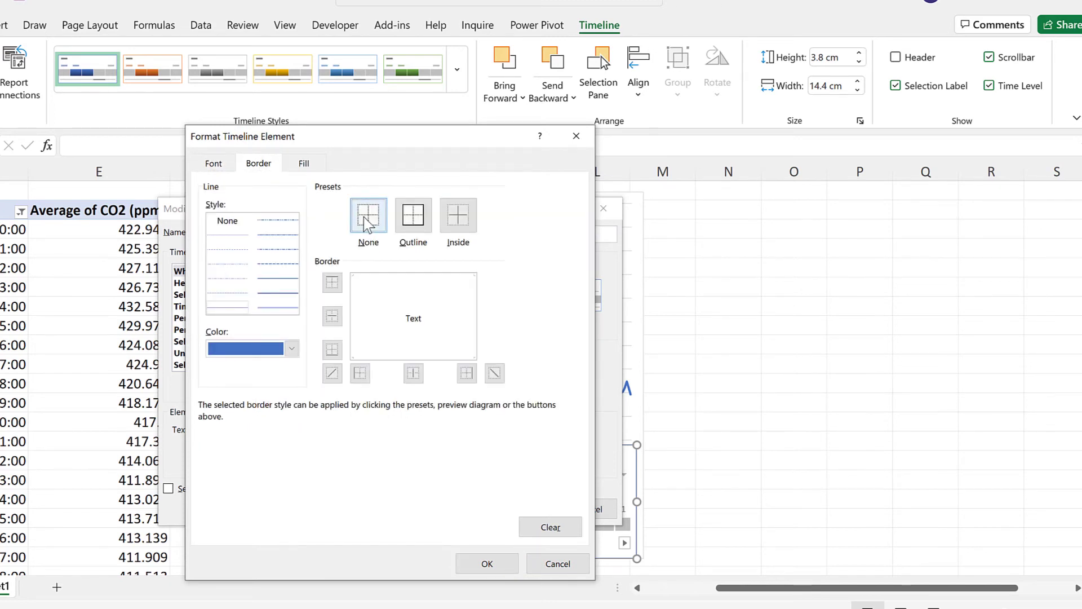
left_click(308, 163)
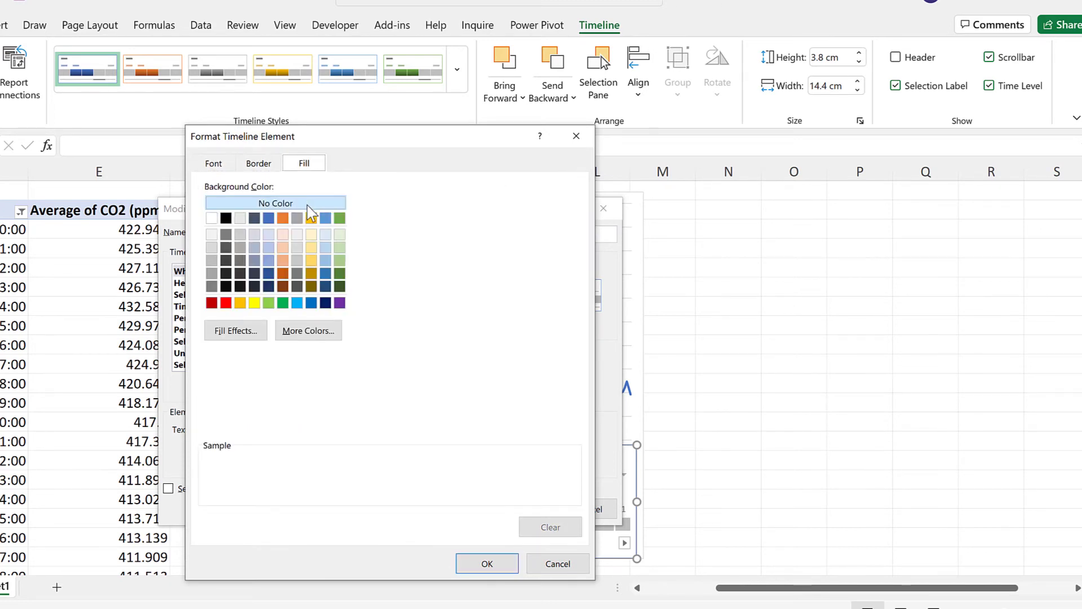
left_click(479, 563)
left_click(510, 509)
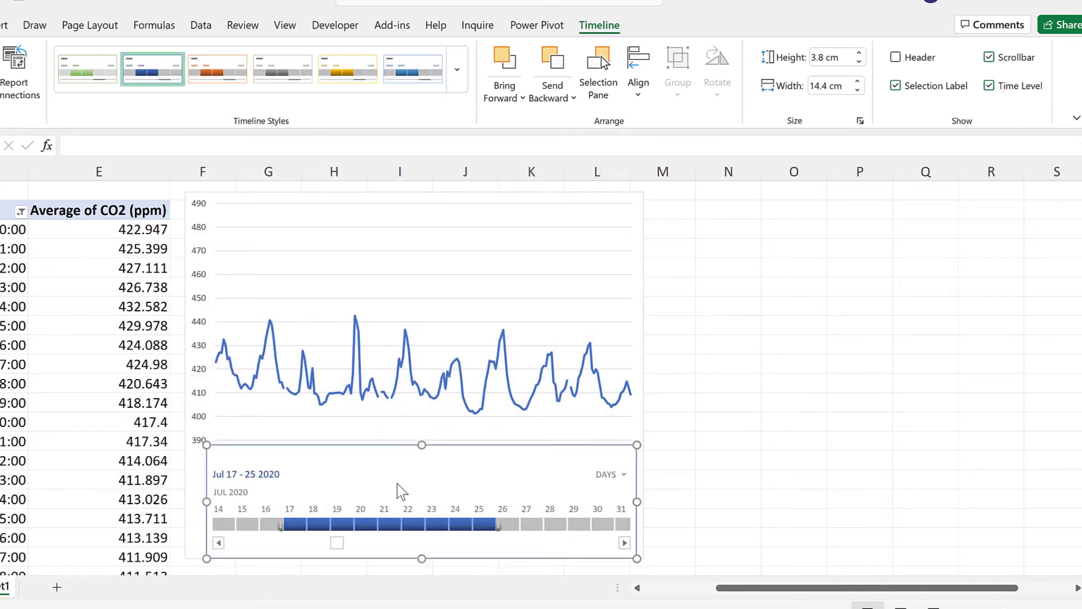
Apply the custom newstyle timeline style and delete the chart's date axis labels.
left_click(457, 69)
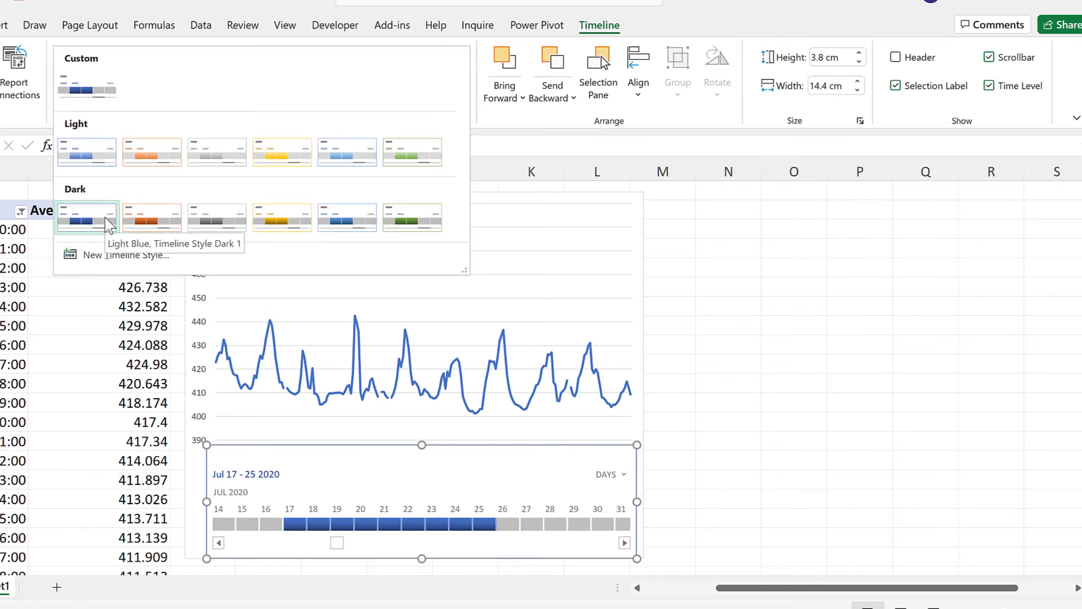
left_click(90, 89)
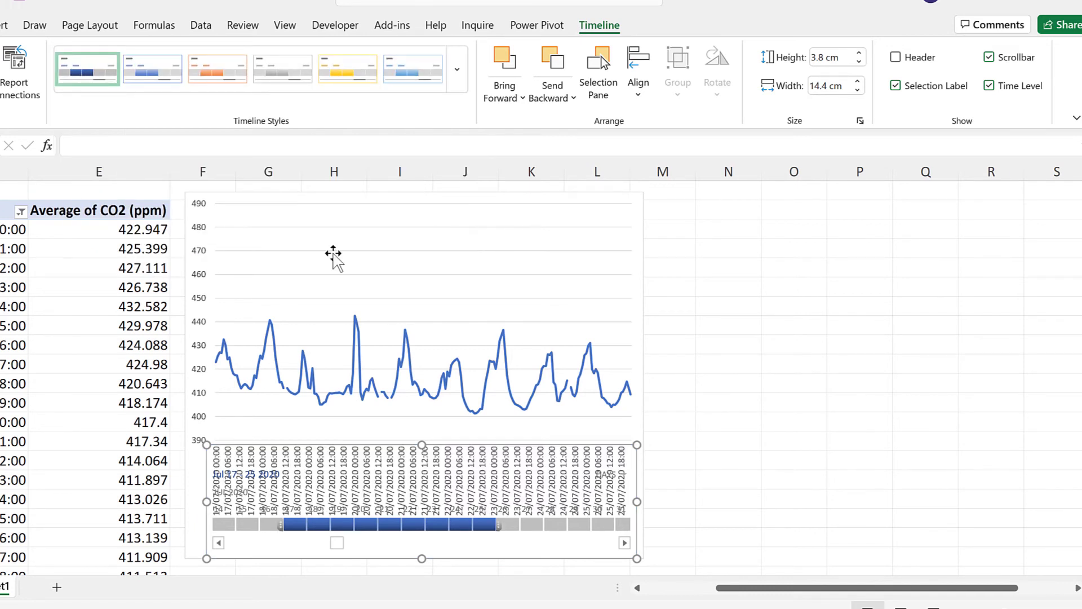
left_click(336, 217)
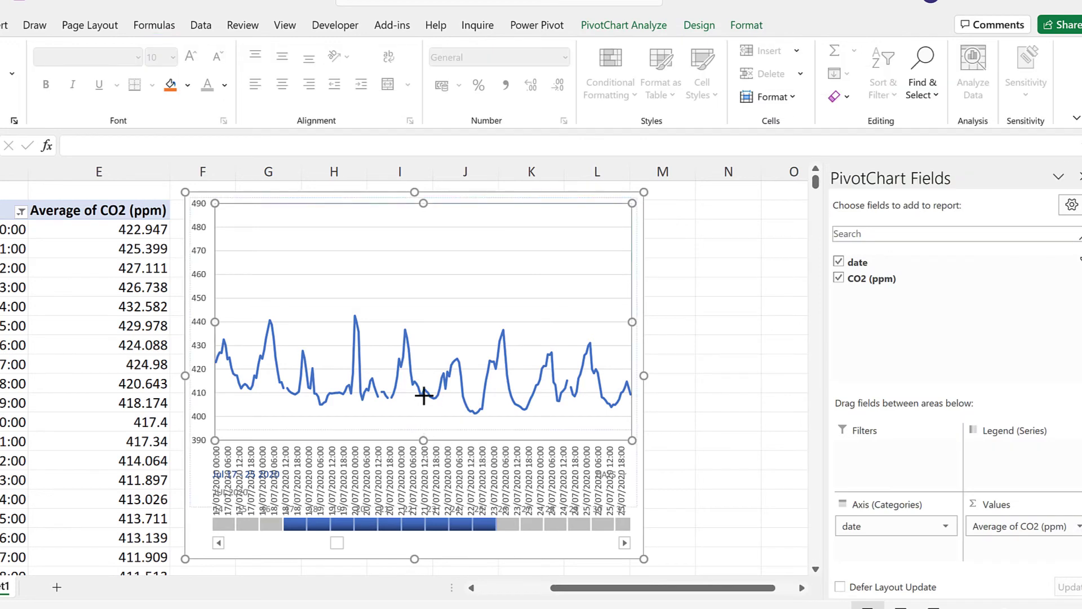
left_click_drag(423, 366, 423, 366)
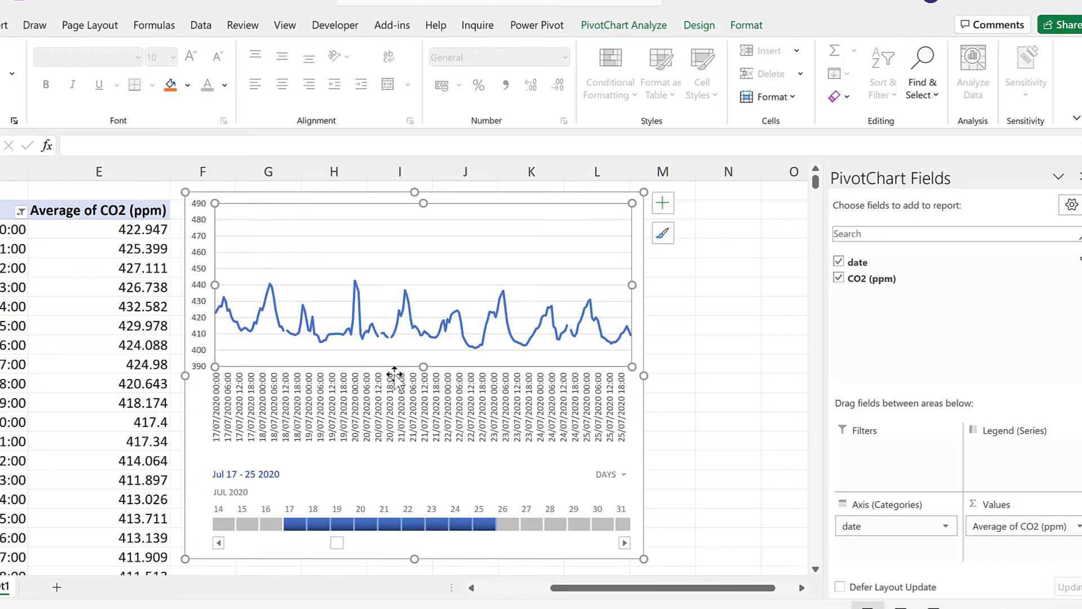
left_click(399, 405)
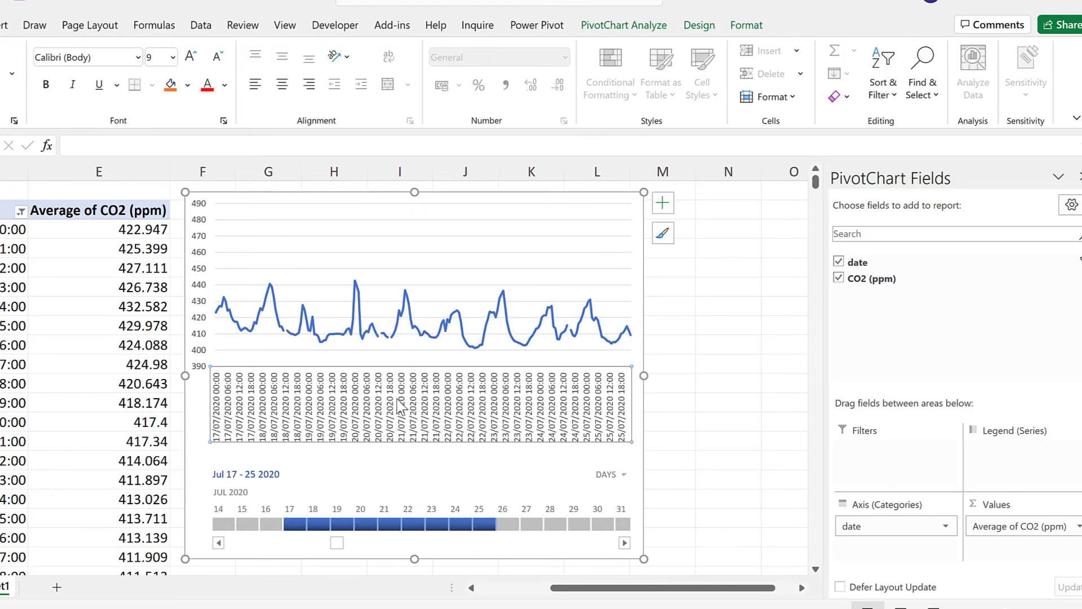
key("Delete")
Stretch the chart's plot area down so it meets the timeline.
left_click(371, 204)
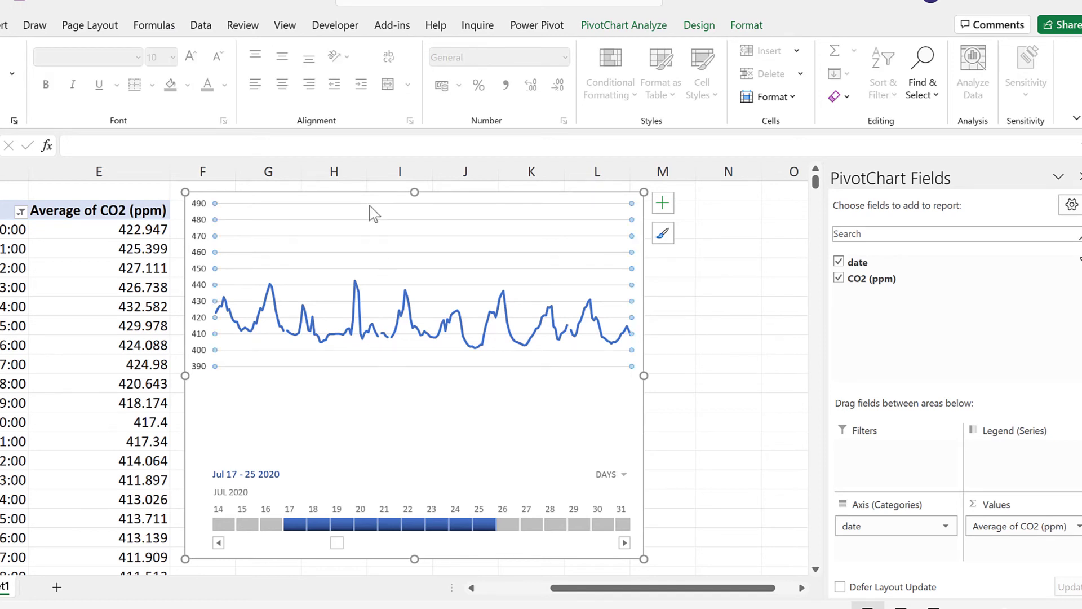
left_click(373, 212)
left_click_drag(423, 366, 416, 462)
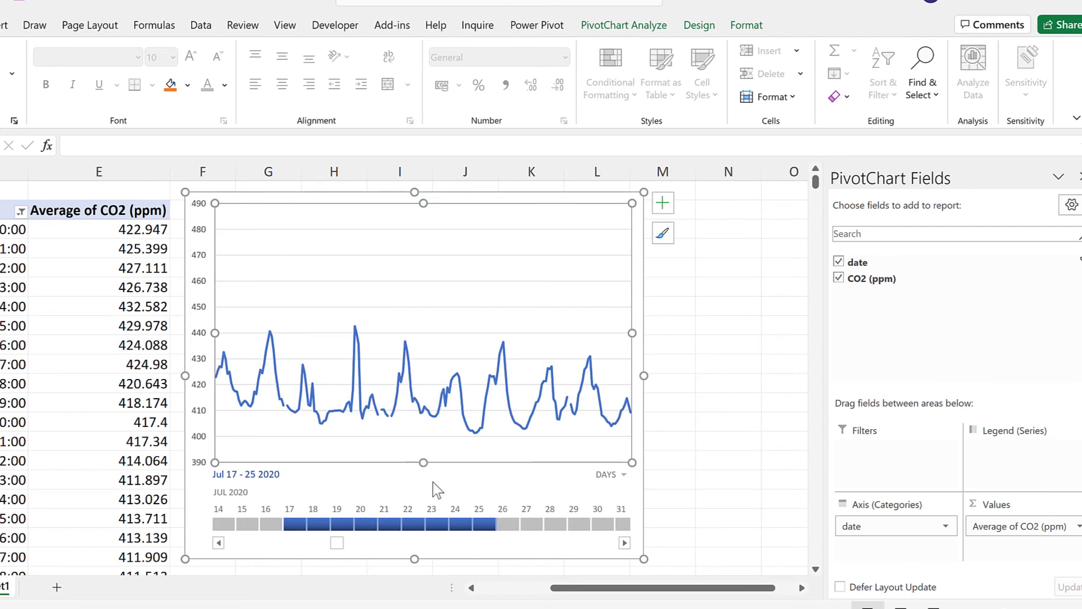
left_click(751, 488)
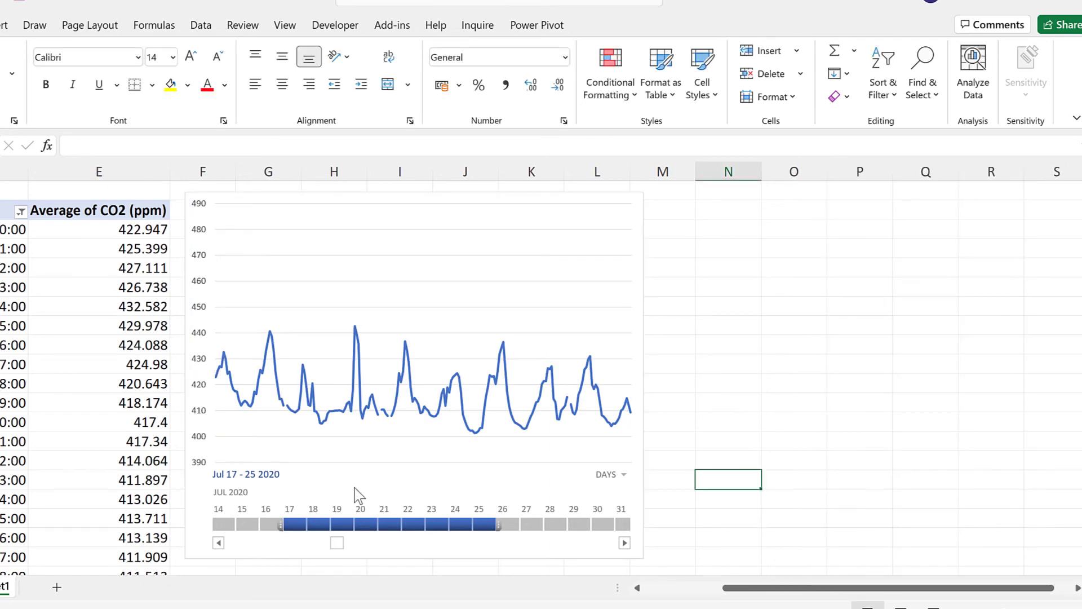
Switch the timeline to MONTHS and filter October 2020 through January 2021.
left_click(608, 476)
left_click(642, 539)
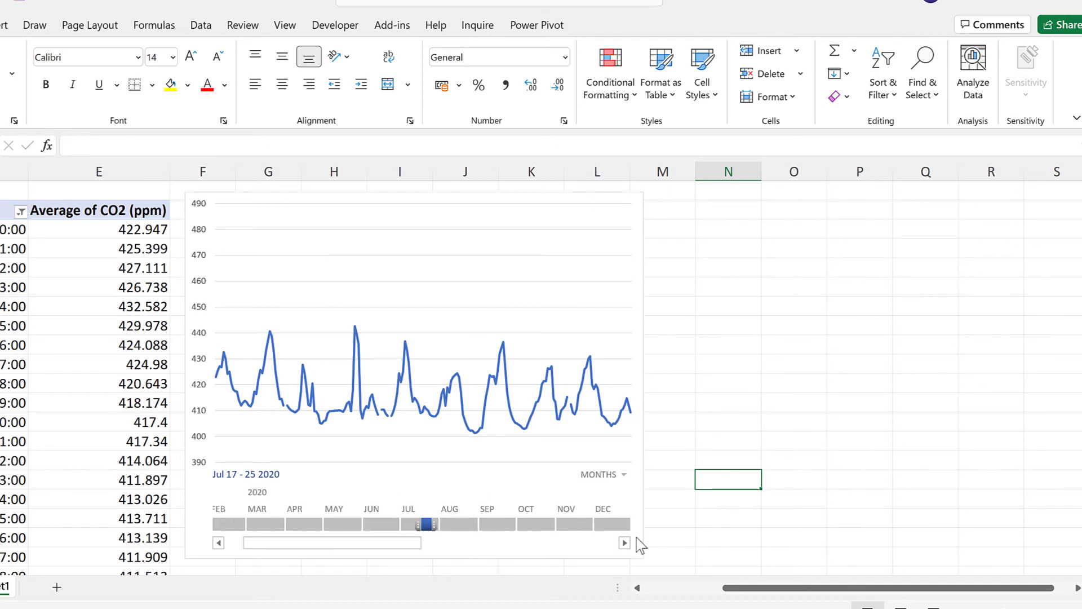
left_click(624, 542)
left_click(624, 543)
left_click(624, 542)
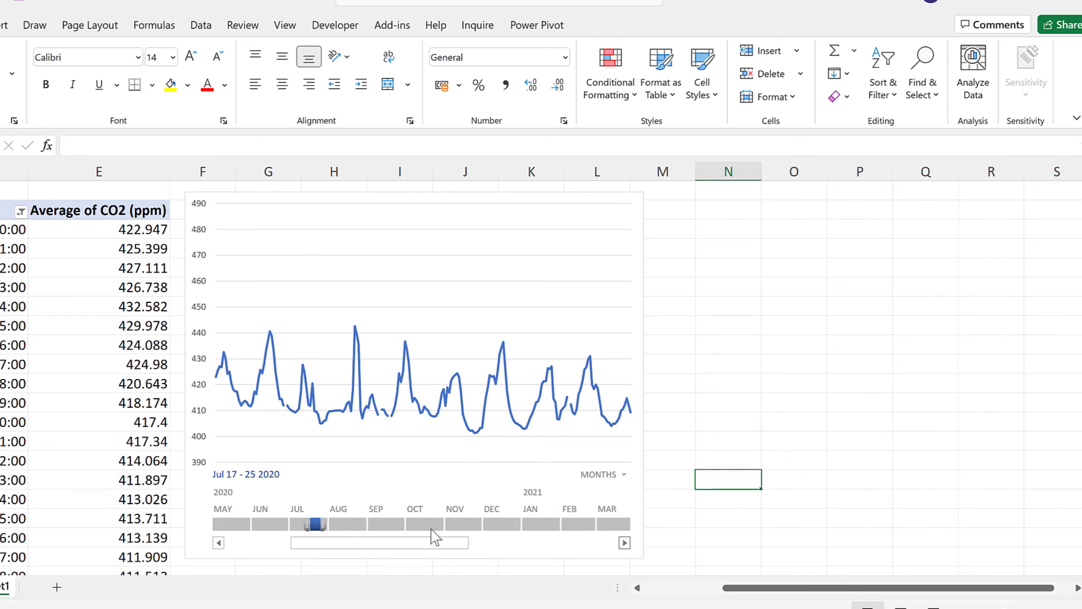
left_click(418, 526)
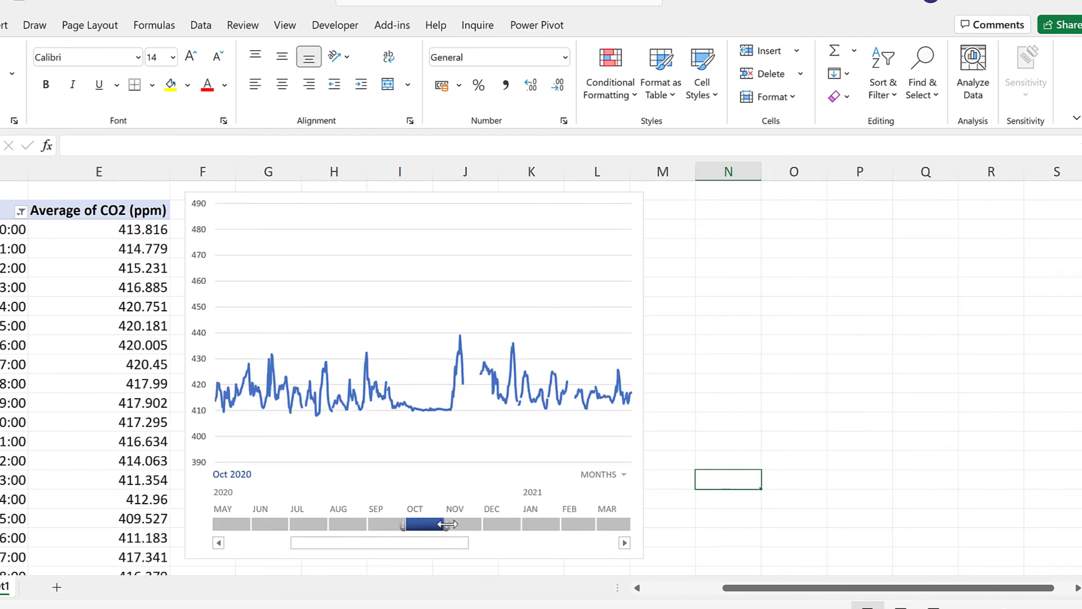
left_click_drag(469, 524, 558, 524)
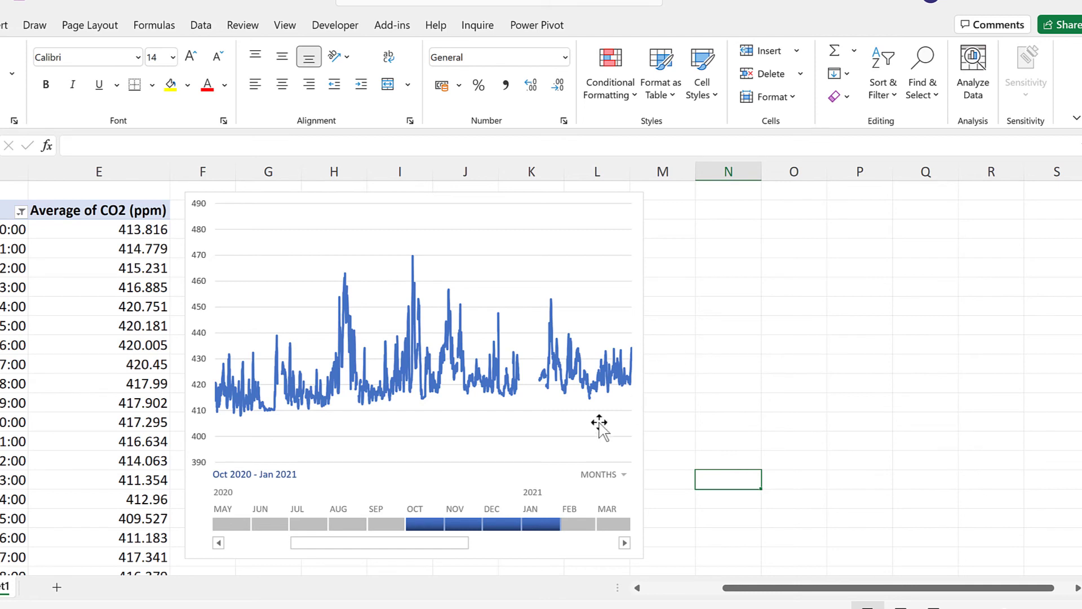
right_click(356, 471)
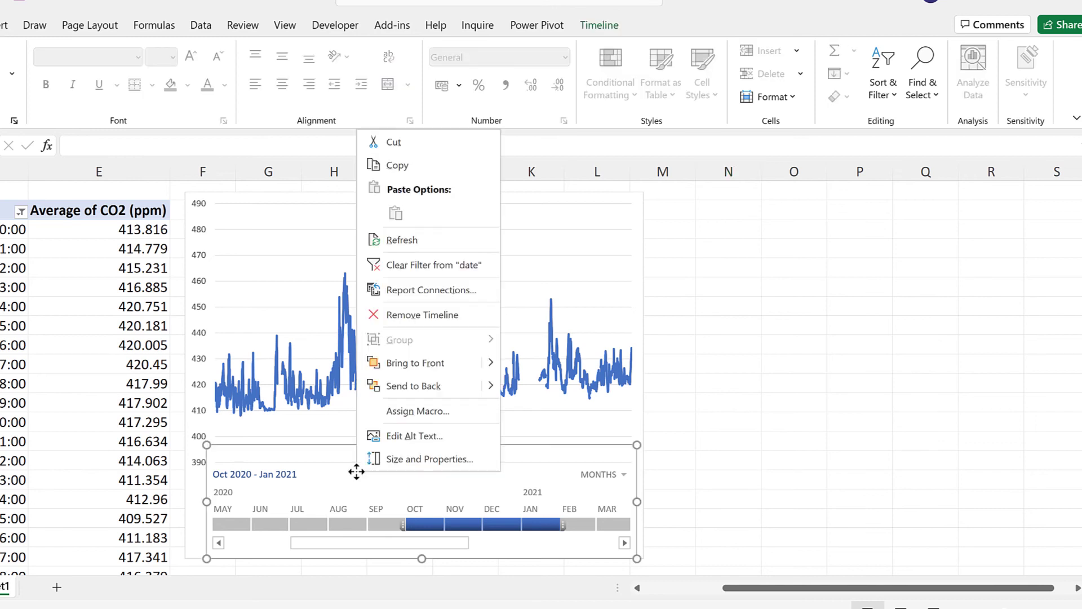
left_click(438, 291)
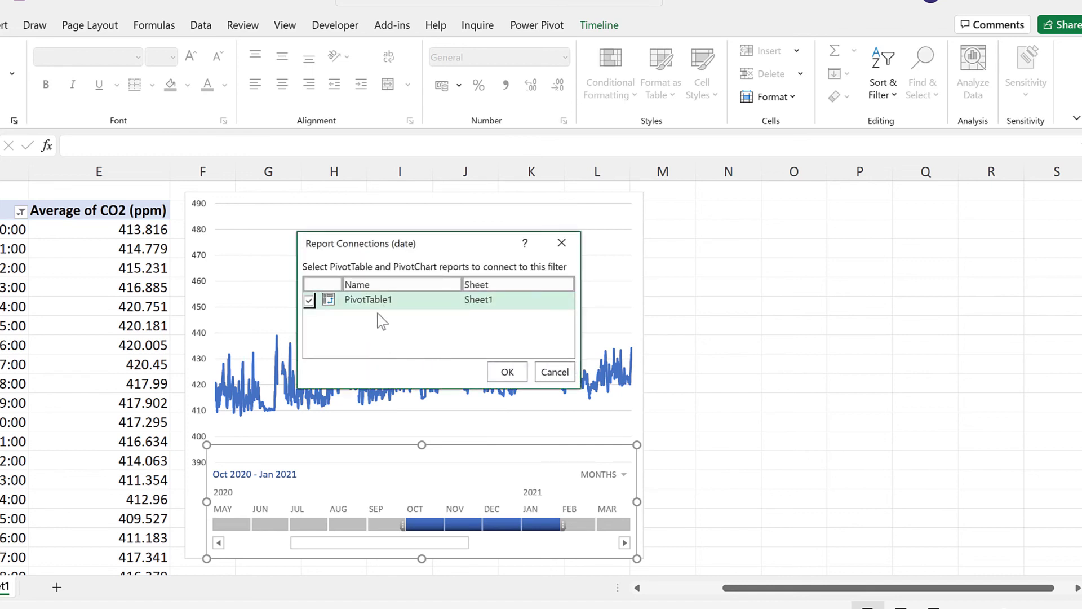
left_click(554, 372)
left_click(714, 365)
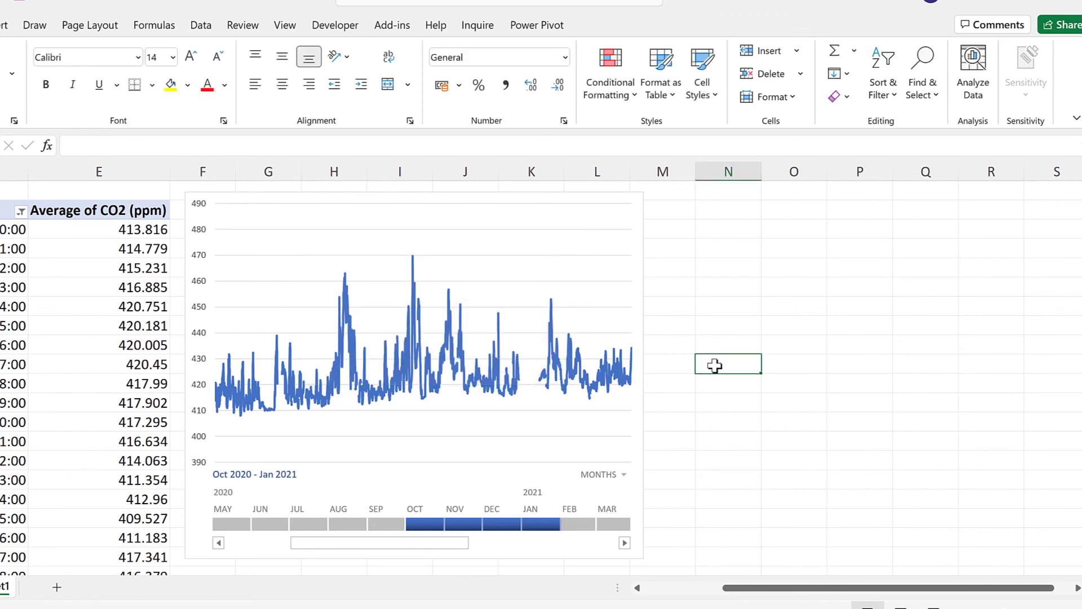